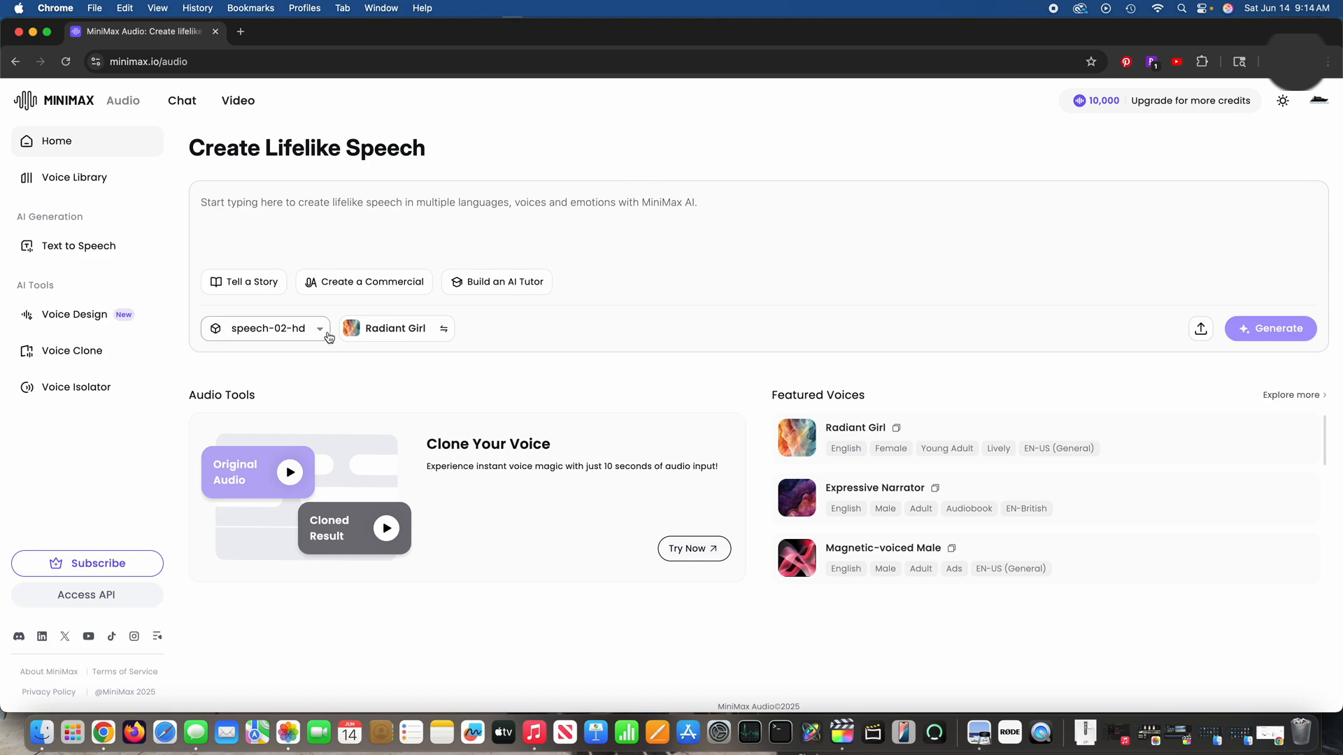
Step: Browse the library voices available for the home page speech generator, keeping the current voice
{"action": "left_click", "coordinate": [374, 332]}
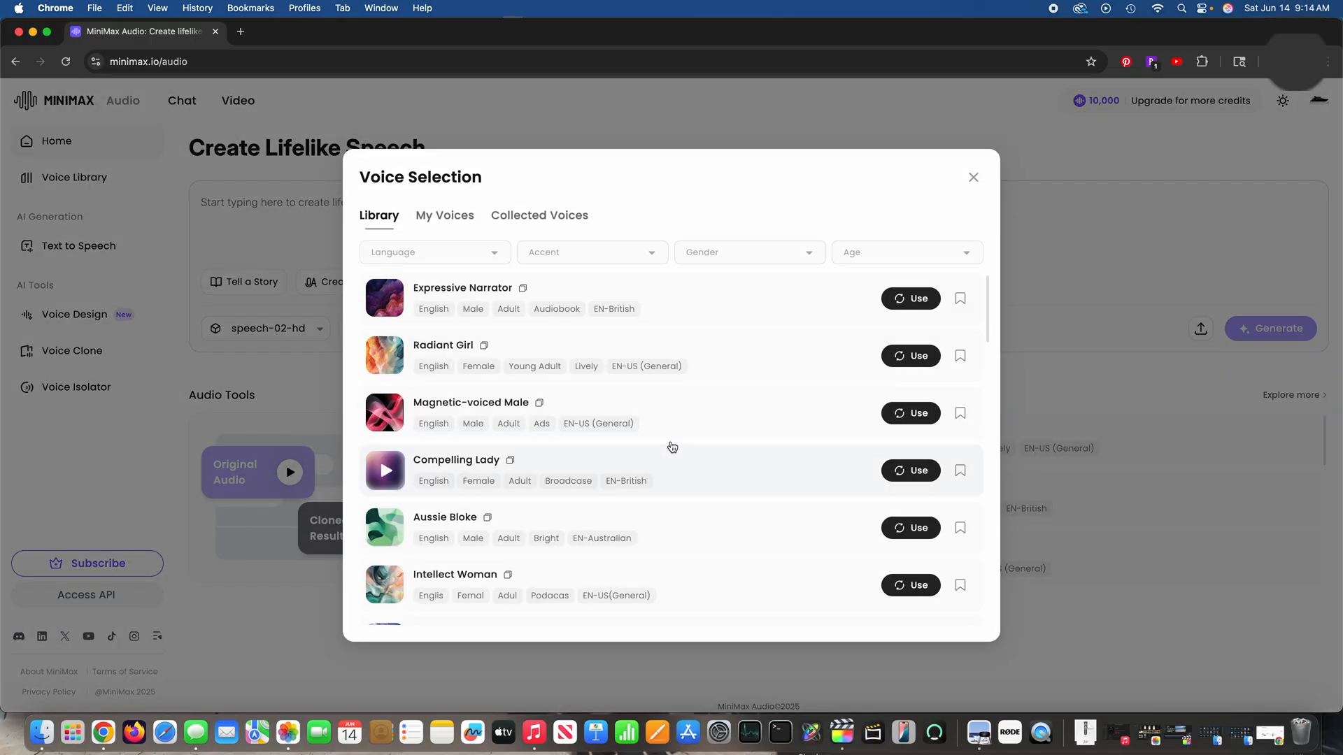
{"action": "scroll", "coordinate": [669, 443], "scroll_direction": "down", "scroll_amount": 15}
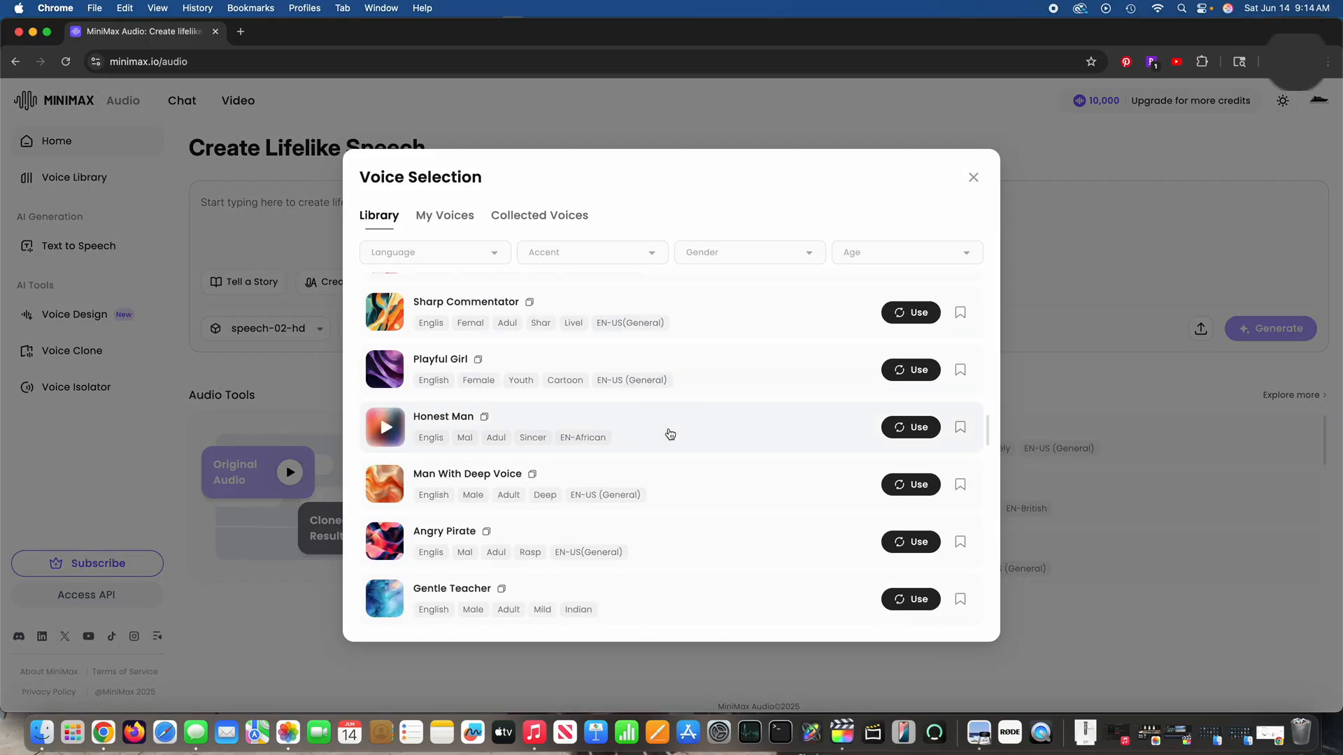
{"action": "scroll", "coordinate": [576, 394], "scroll_direction": "down", "scroll_amount": 5}
{"action": "scroll", "coordinate": [577, 394], "scroll_direction": "down", "scroll_amount": 10}
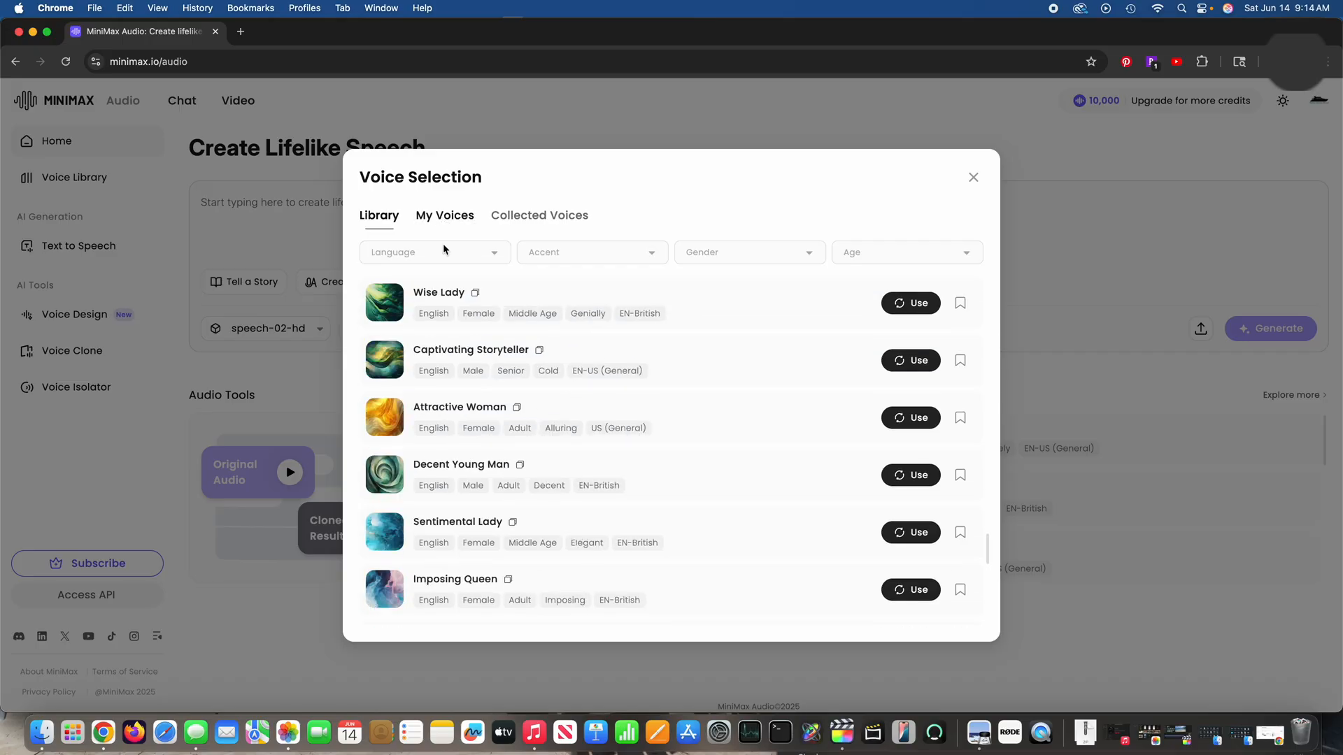
{"action": "scroll", "coordinate": [510, 373], "scroll_direction": "up", "scroll_amount": 10}
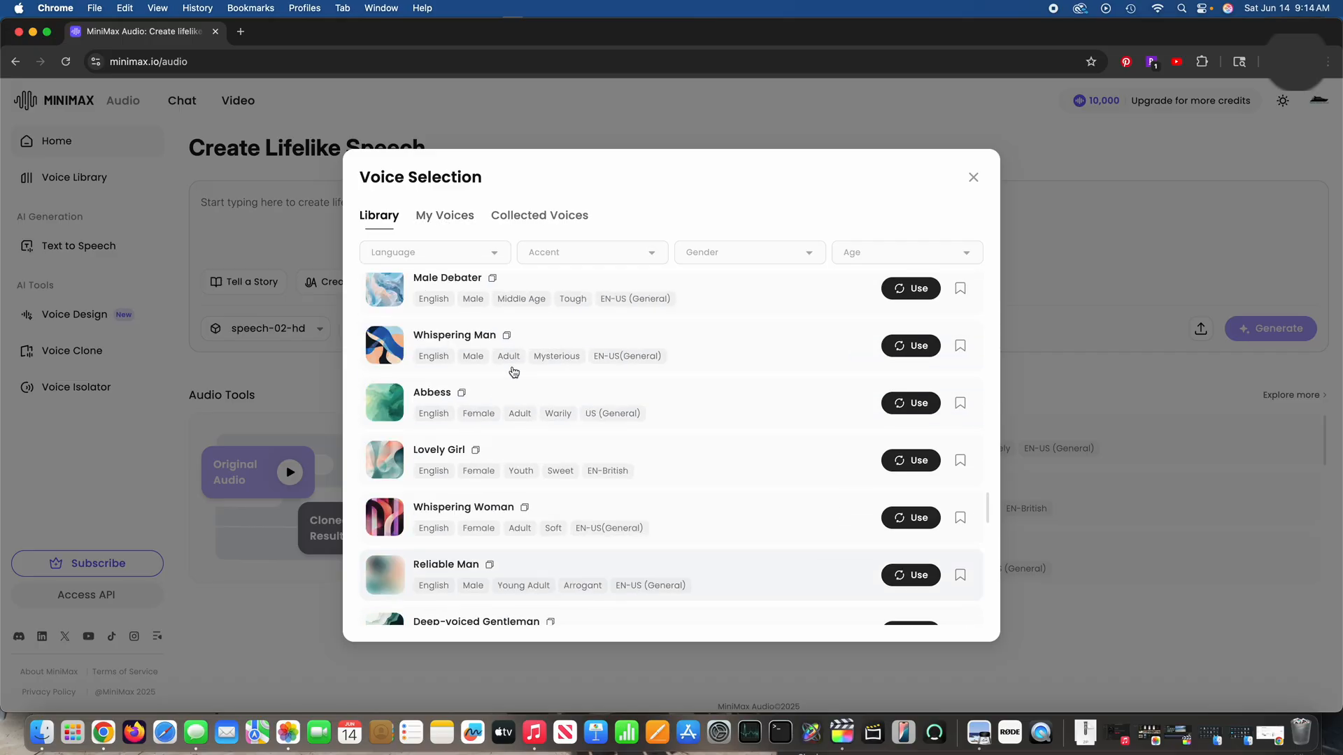
{"action": "left_click", "coordinate": [974, 180]}
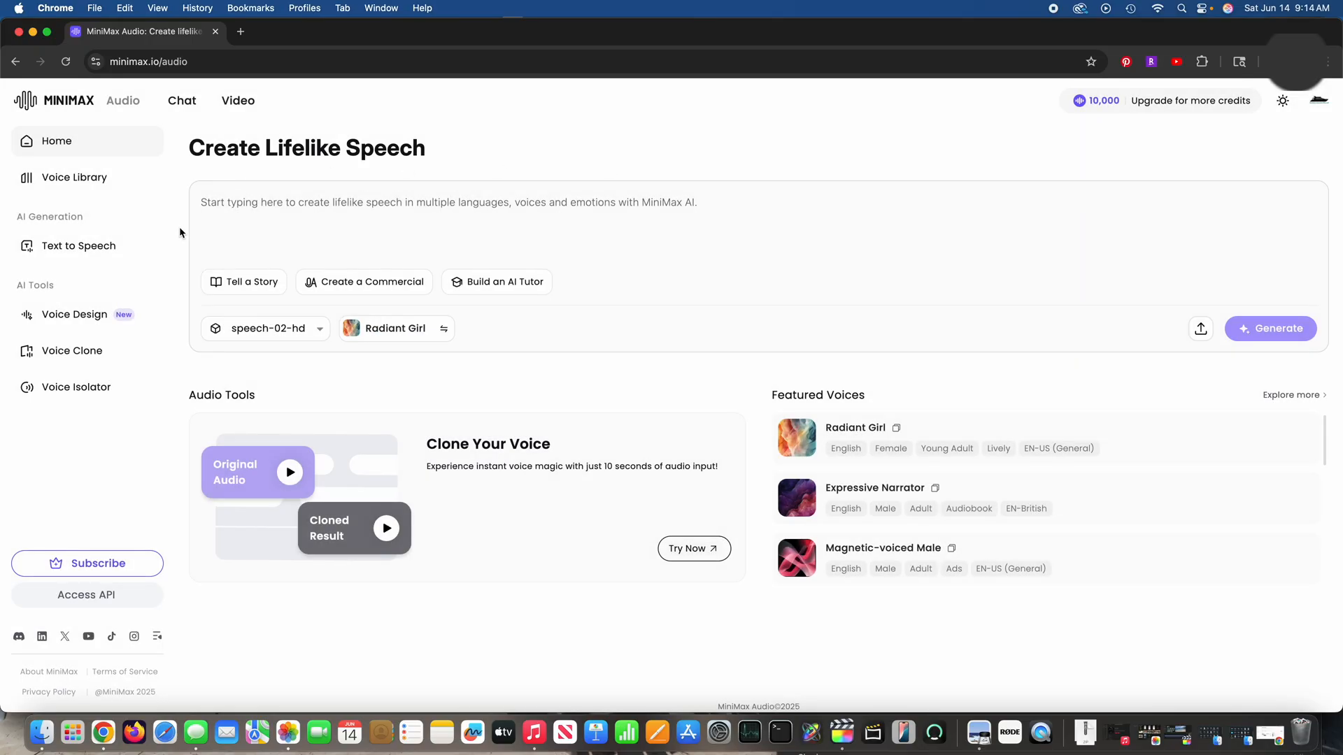
Step: Open Voice Design and begin the voice prompt with "A male voice with a thick British accent"
{"action": "left_click", "coordinate": [60, 321]}
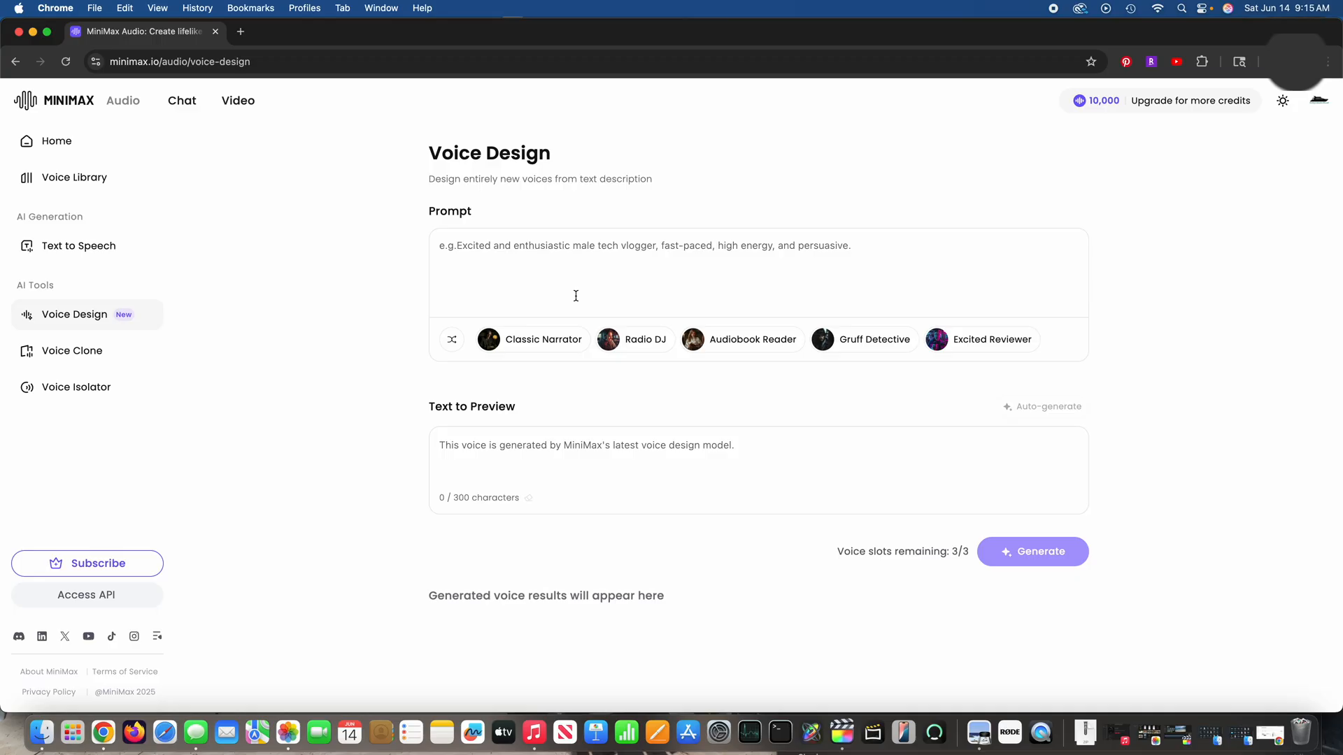
{"action": "left_click", "coordinate": [569, 256]}
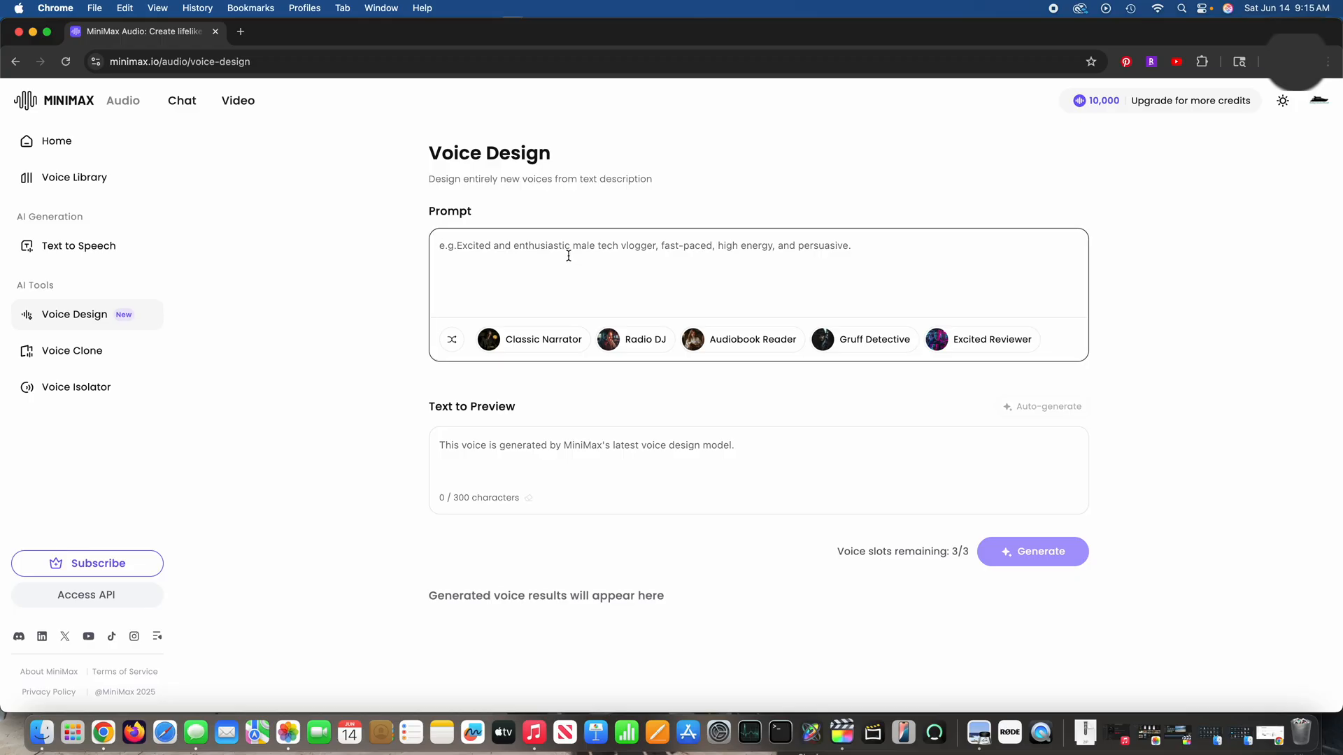
{"action": "type", "text": "A "}
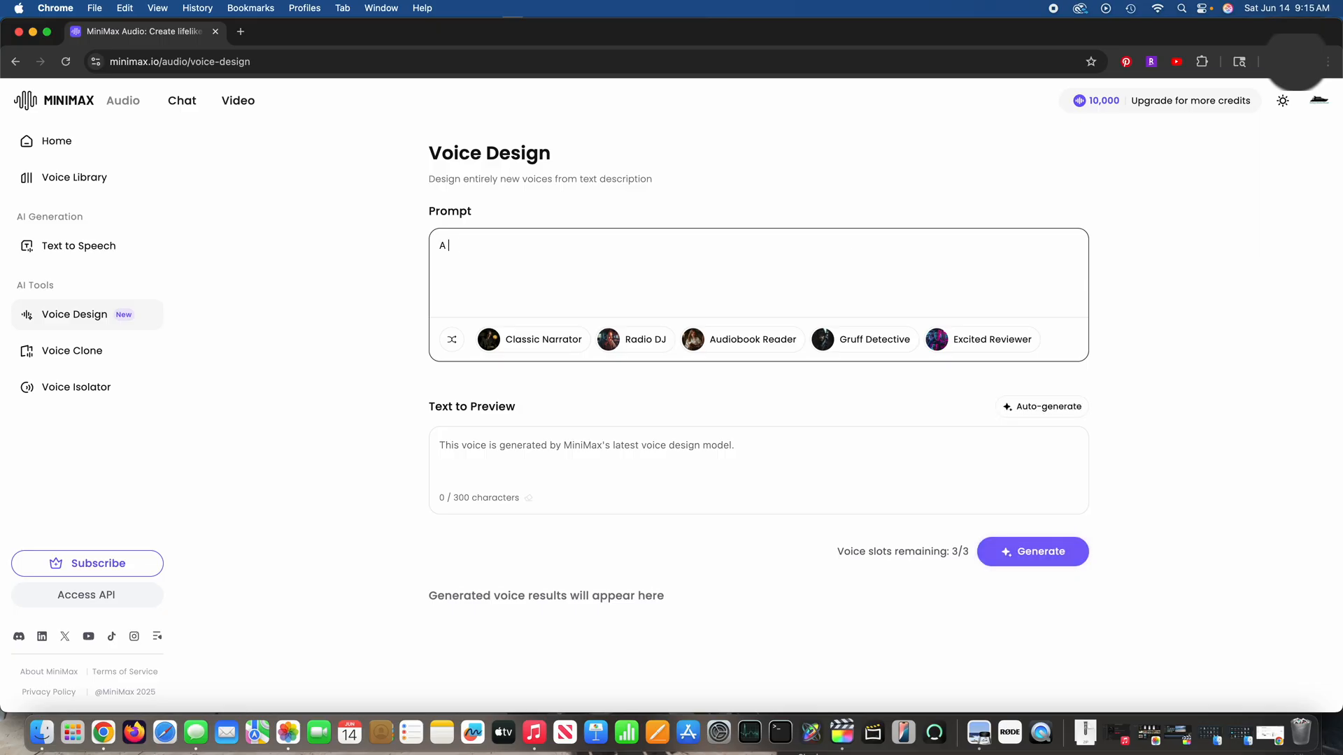
{"action": "type", "text": "male vopice with a"}
{"action": "key", "text": "BackSpace"}
{"action": "key", "text": "BackSpace"}
{"action": "key", "text": "BackSpace"}
{"action": "key", "text": "BackSpace"}
{"action": "key", "text": "BackSpace"}
{"action": "key", "text": "BackSpace"}
{"action": "key", "text": "BackSpace"}
{"action": "key", "text": "BackSpace"}
{"action": "key", "text": "BackSpace"}
{"action": "type", "text": "ice with a thick British accen"}
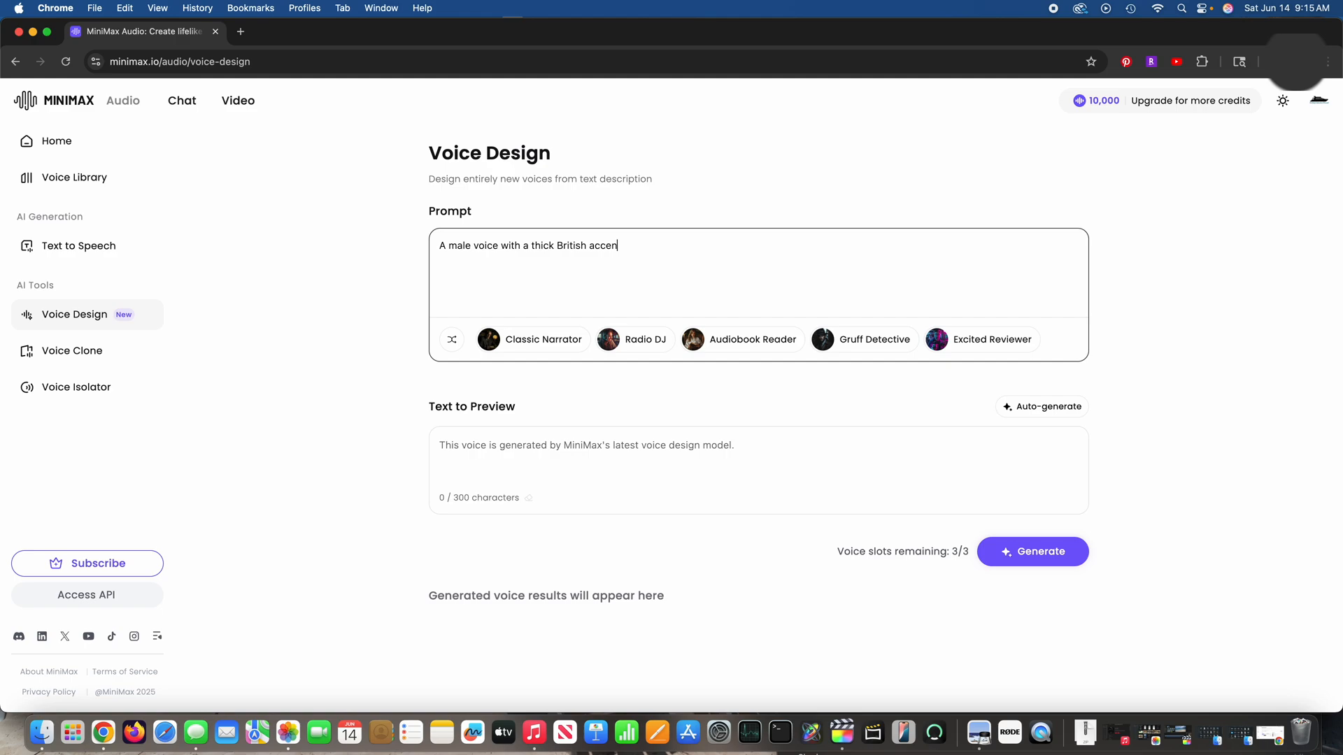
{"action": "type", "text": "t.  The male is approximately 30 years old.  "}
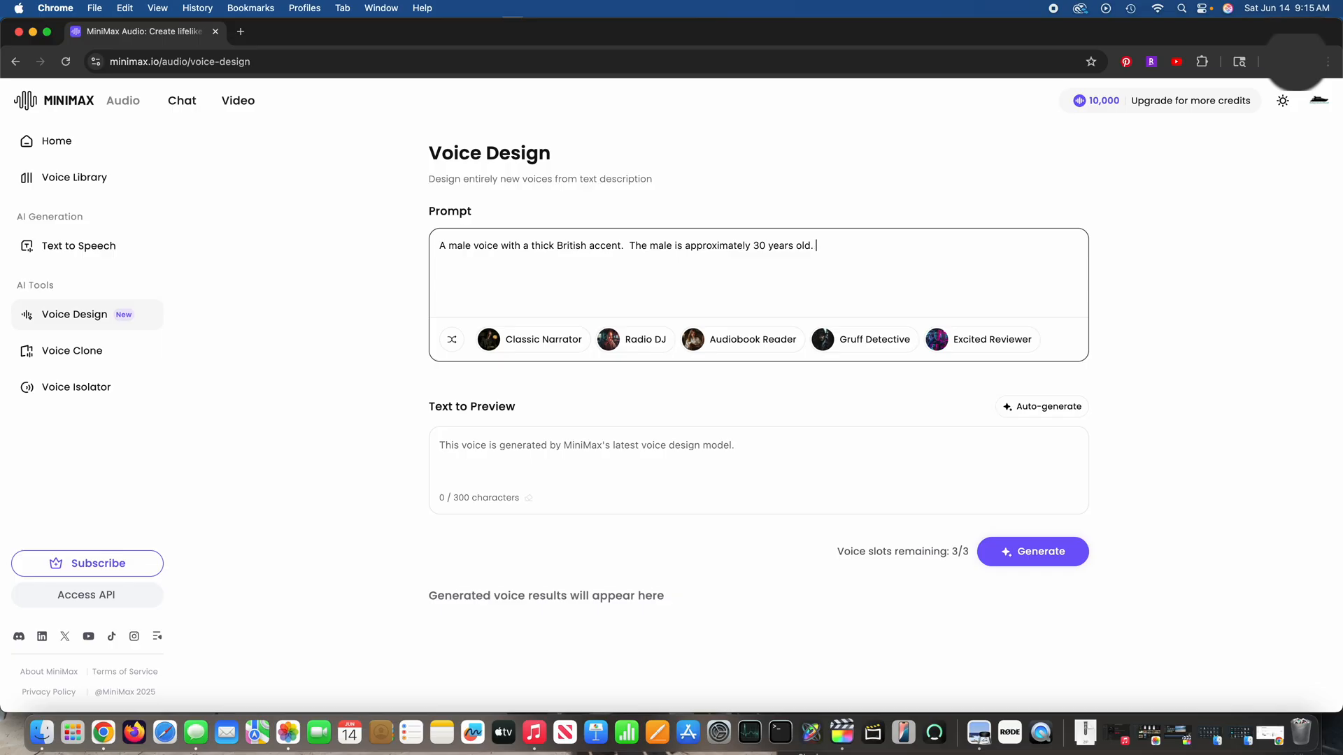
{"action": "type", "text": "The voice sounds somewhat enthus"}
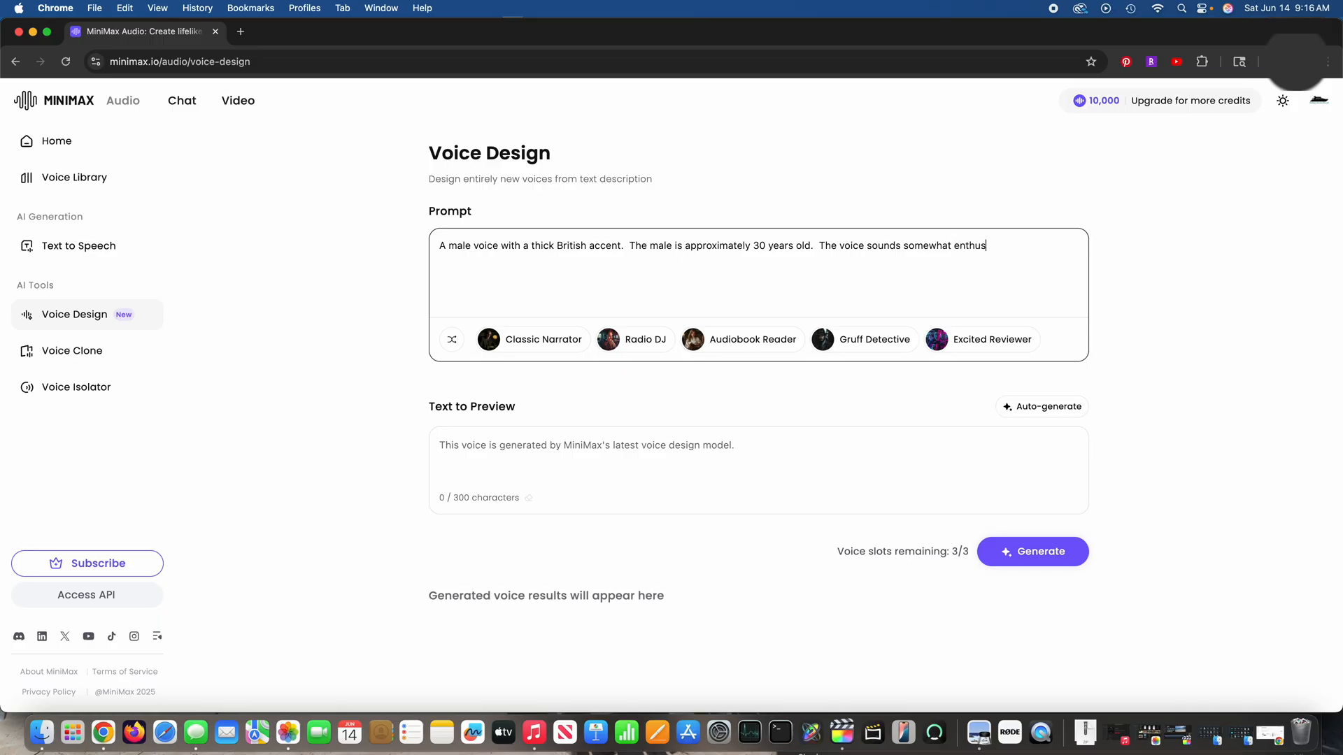
Step: Complete the prompt with "The voice sounds somewhat enthusiastic." and generate the voices
{"action": "type", "text": "iastic."}
{"action": "left_click", "coordinate": [1047, 563]}
{"action": "left_click", "coordinate": [1041, 558]}
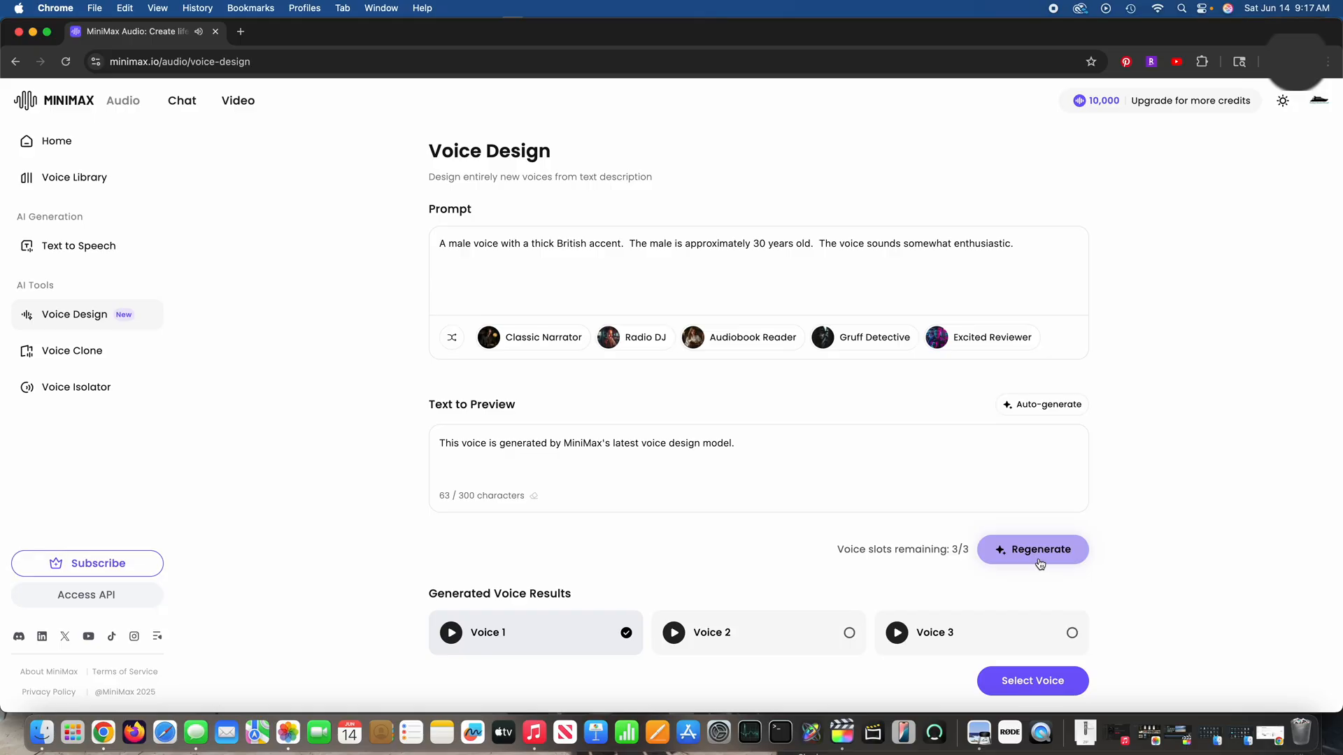
Step: Preview and compare the three generated voices, settling on Voice 3
{"action": "left_click", "coordinate": [849, 634]}
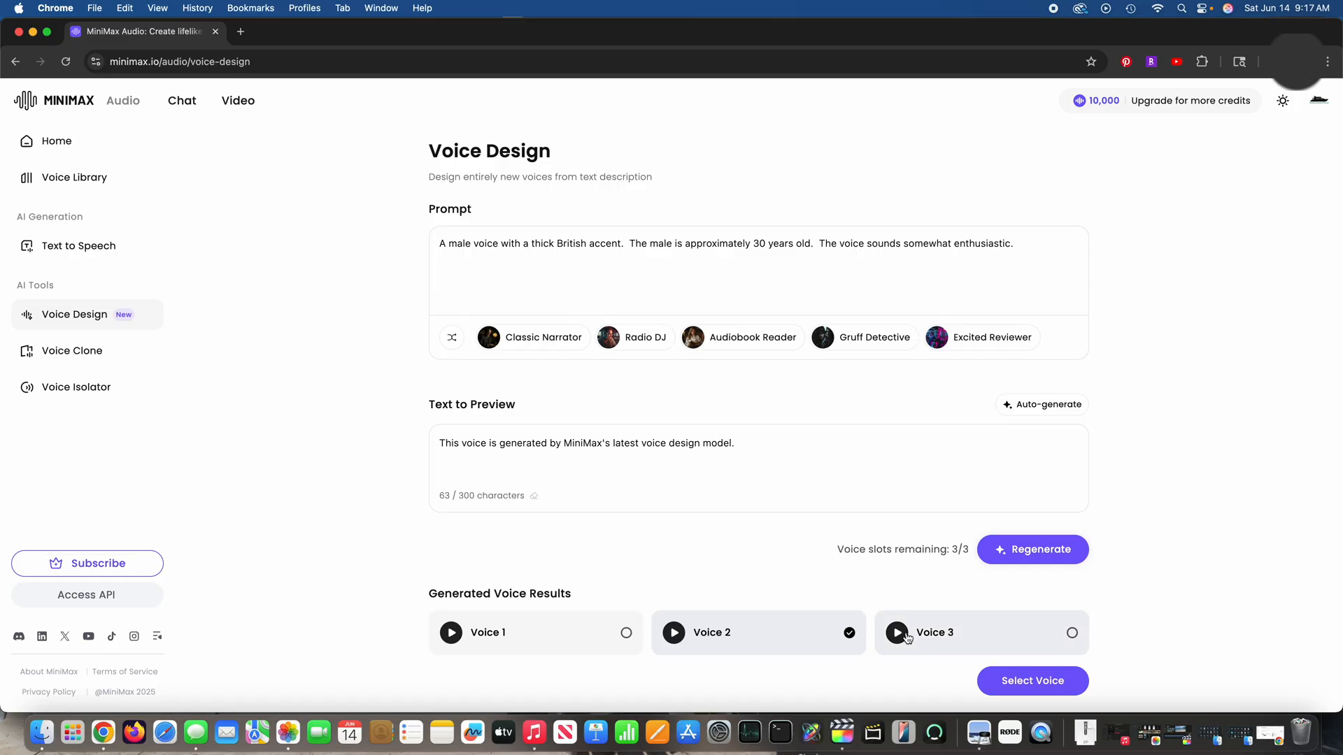
{"action": "left_click", "coordinate": [1071, 637]}
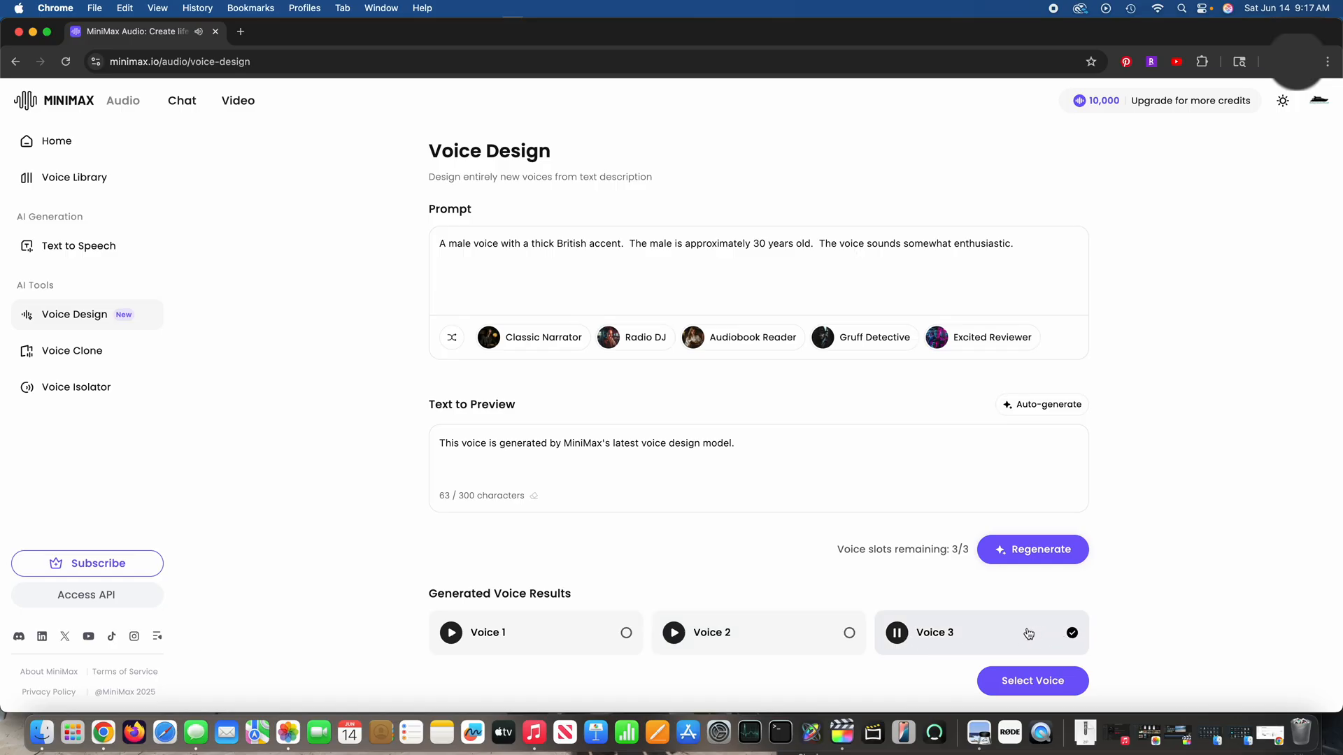
{"action": "left_click", "coordinate": [849, 633]}
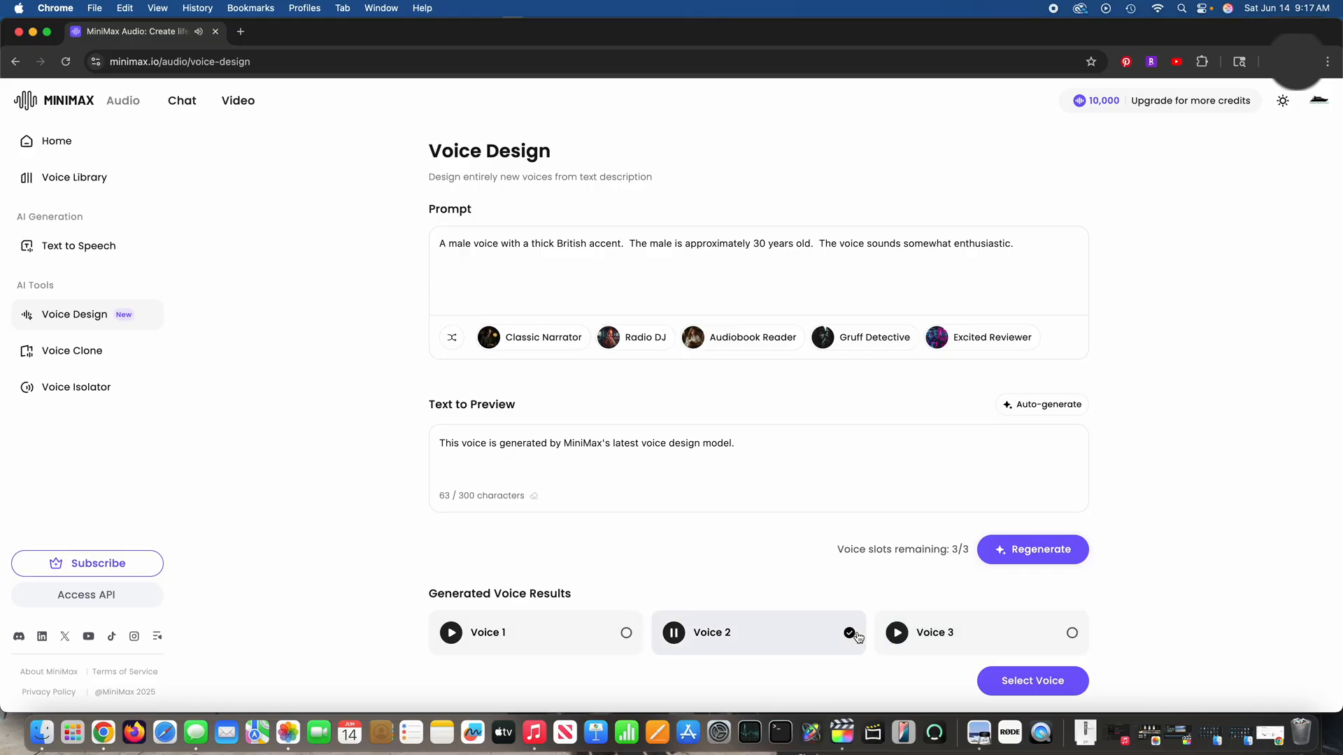
{"action": "left_click", "coordinate": [628, 635]}
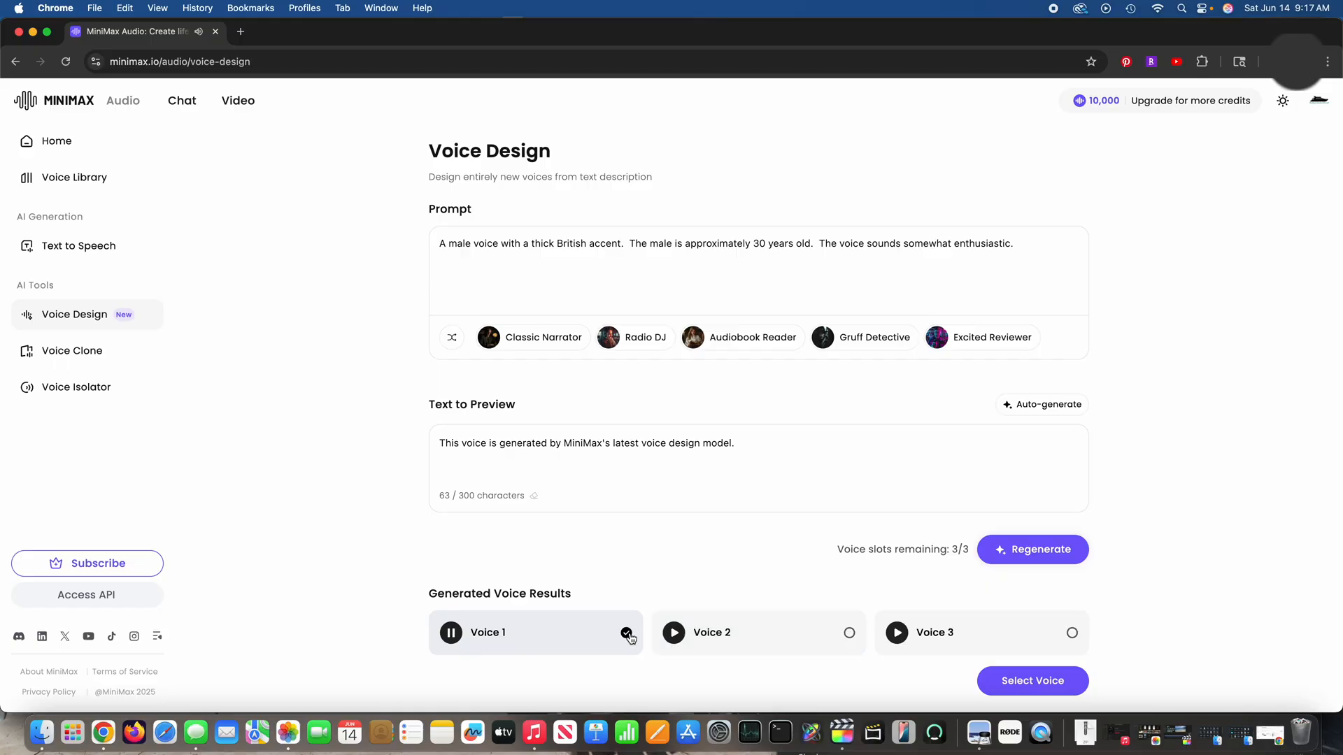
{"action": "left_click", "coordinate": [851, 634]}
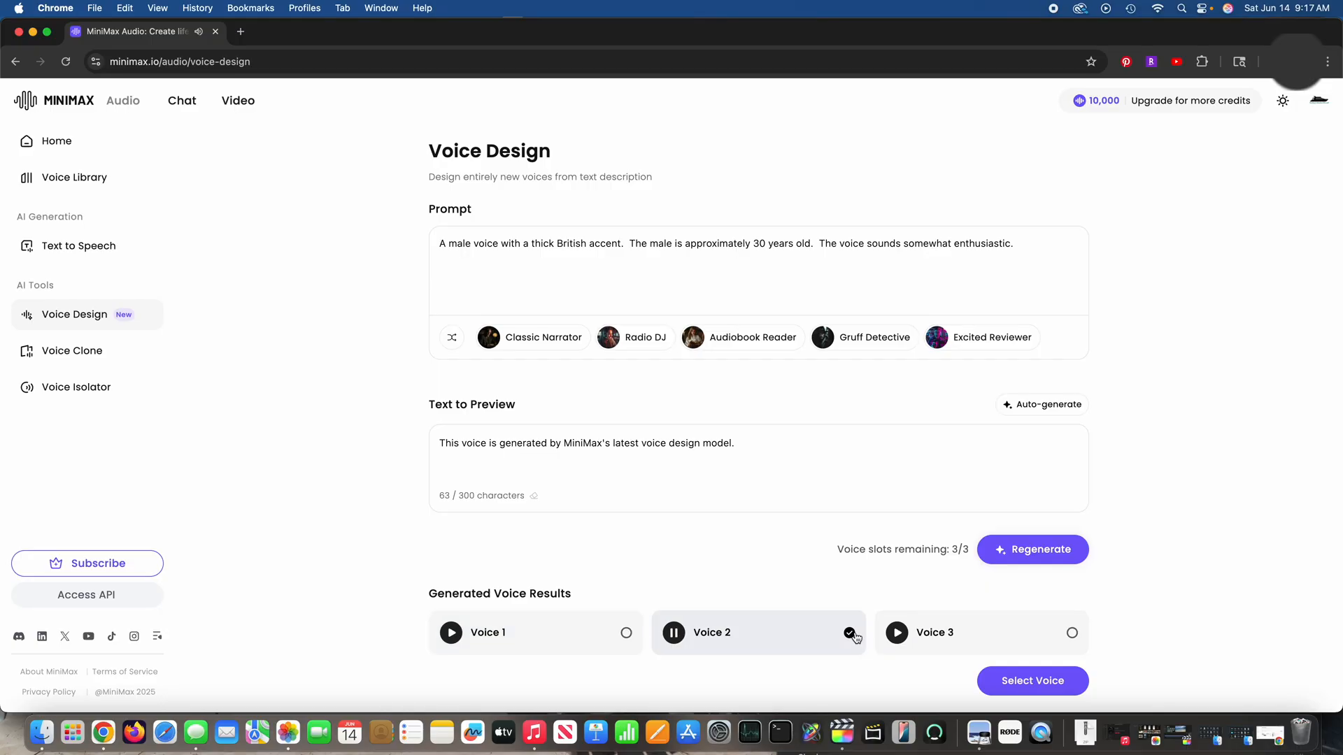
{"action": "left_click", "coordinate": [1075, 636]}
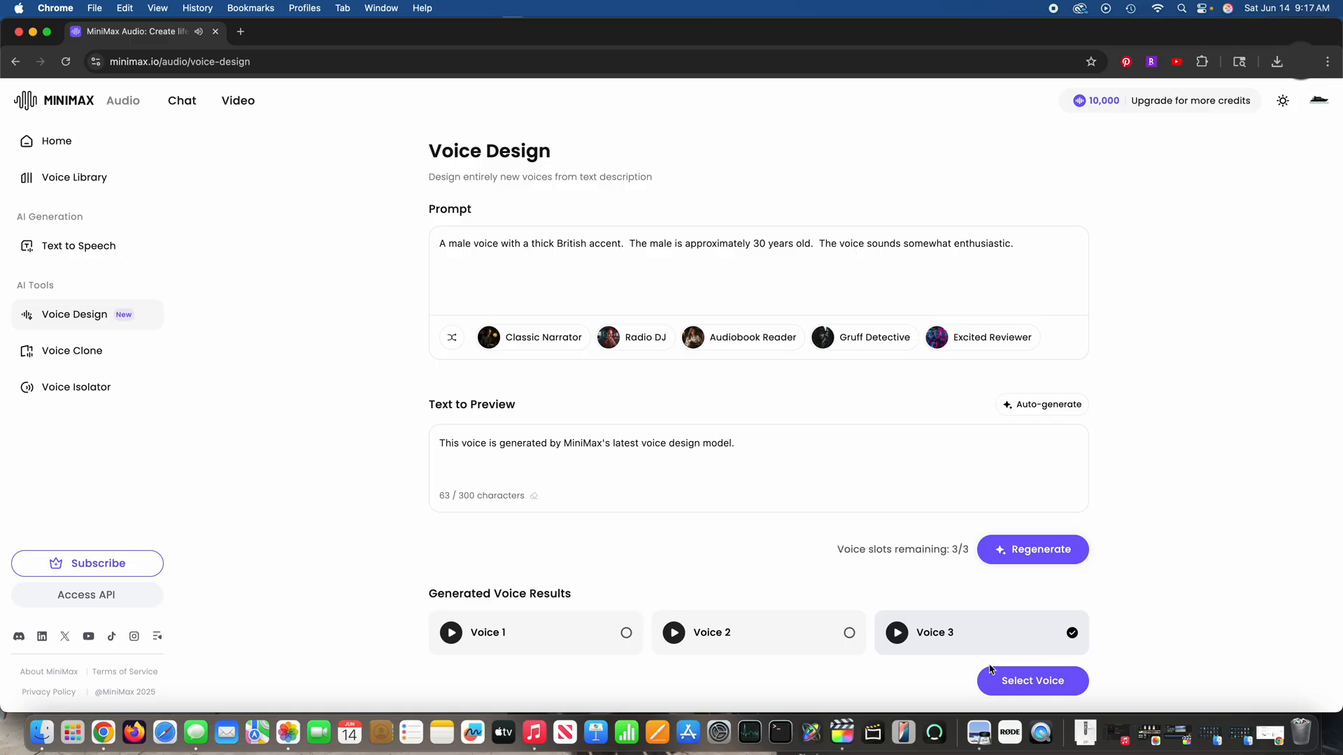
Step: Start registering the selected voice and name it "Semi-enthusiastic male British"
{"action": "left_click", "coordinate": [1046, 687]}
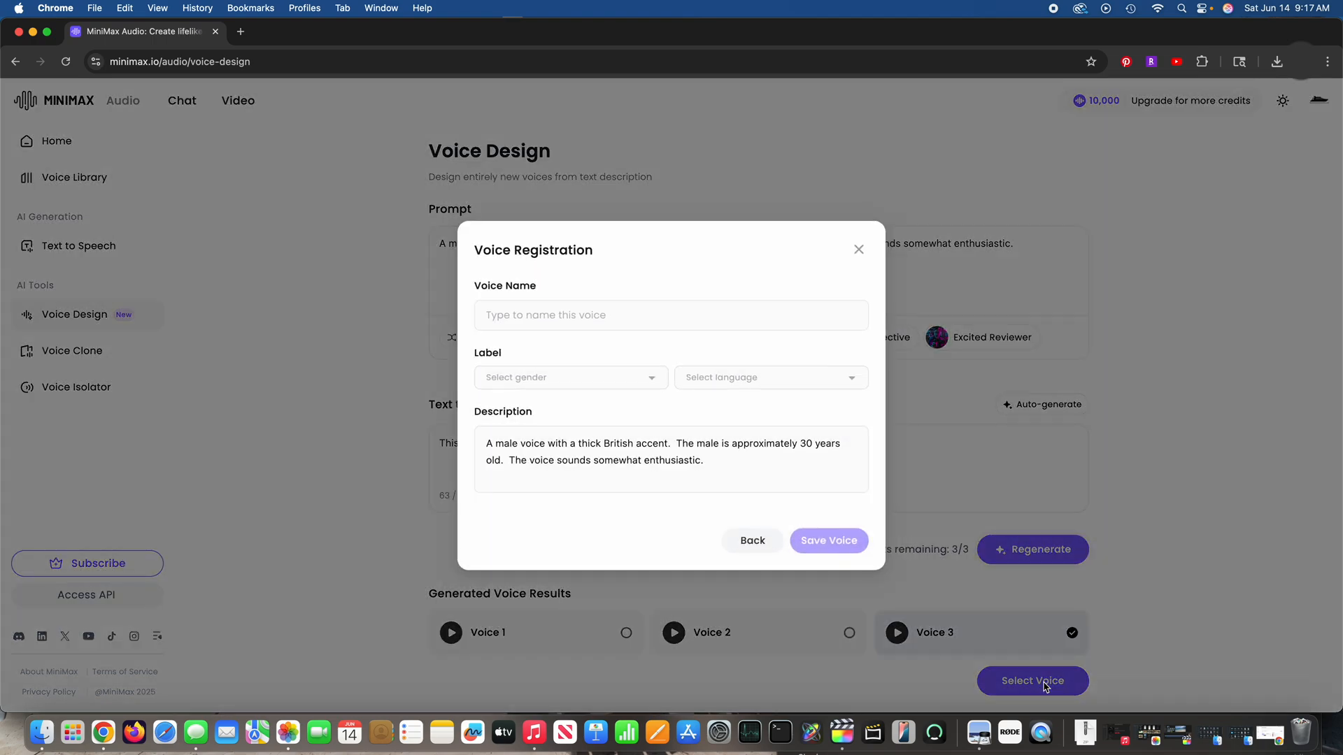
{"action": "left_click", "coordinate": [565, 310]}
{"action": "type", "text": "Semi-enthusiastic male Brt"}
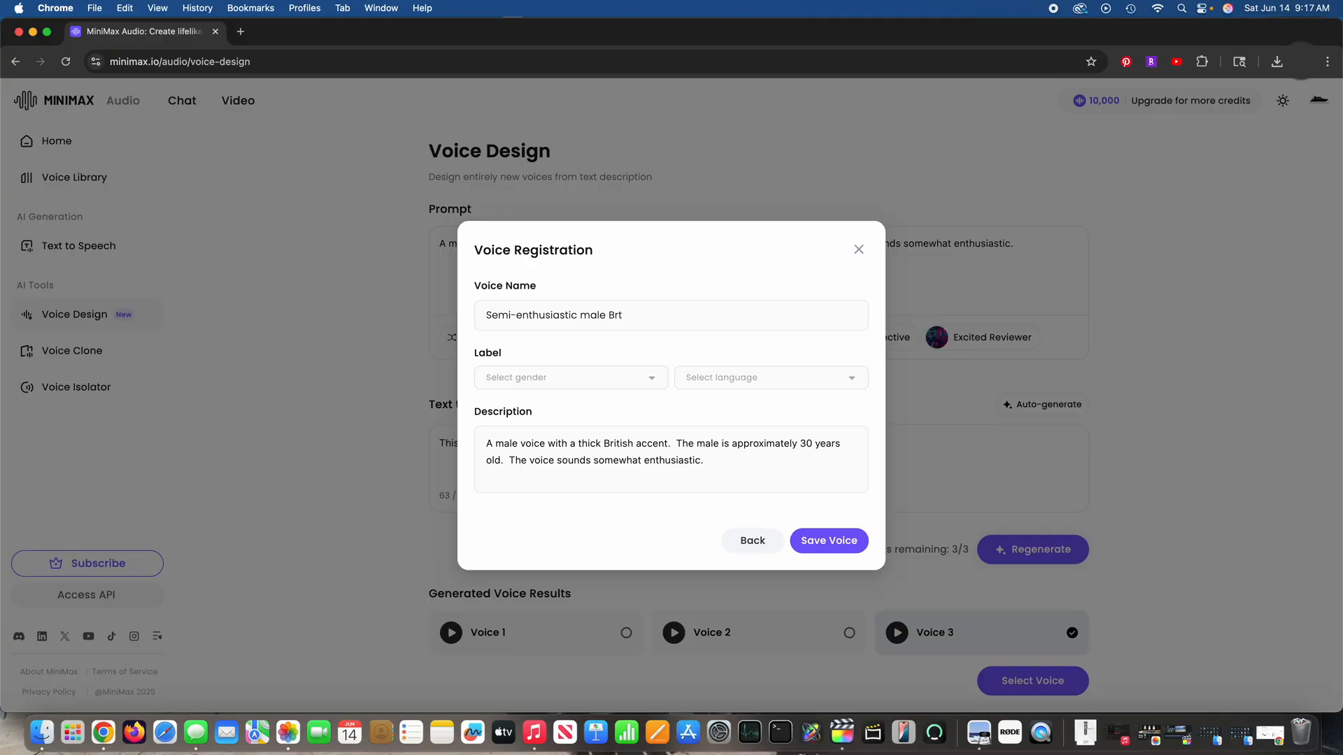
{"action": "key", "text": "BackSpace"}
{"action": "type", "text": "itish"}
Step: Label the new voice as Male and English, and save it
{"action": "left_click", "coordinate": [650, 381]}
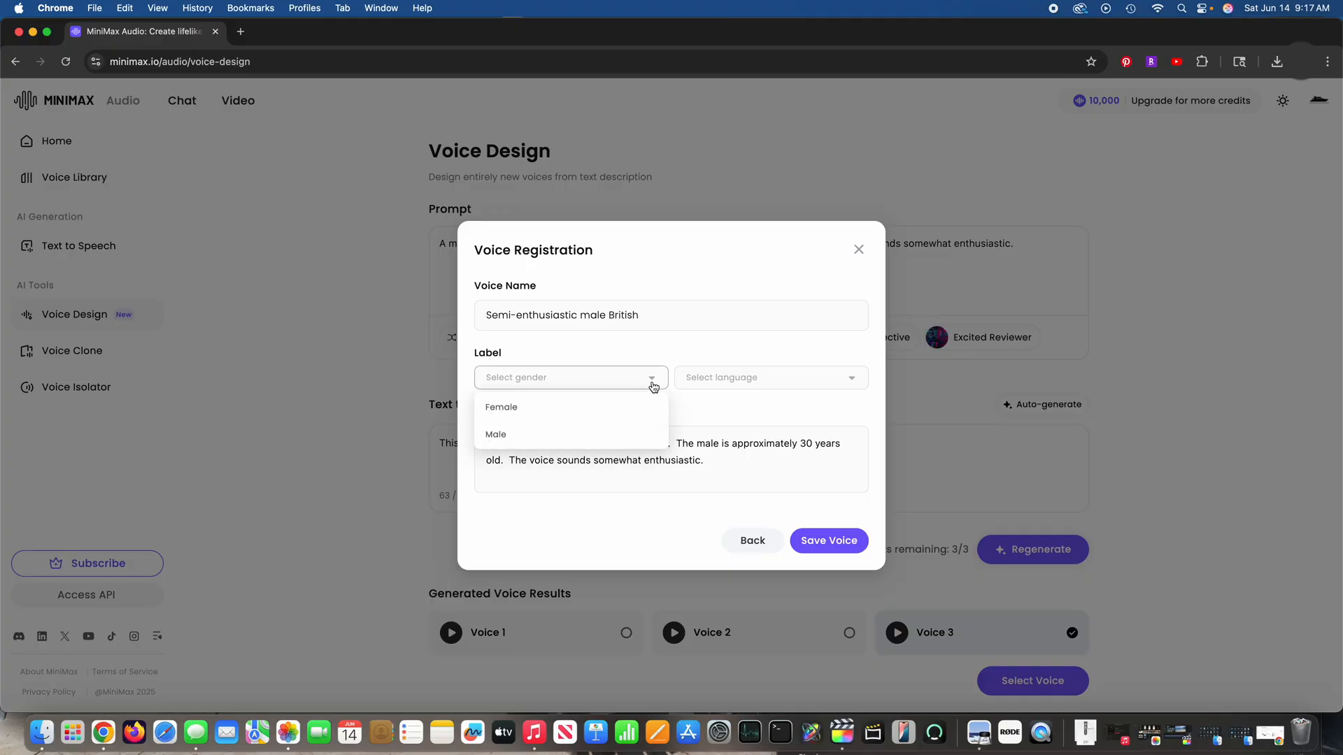
{"action": "left_click", "coordinate": [496, 436]}
{"action": "left_click", "coordinate": [742, 382]}
{"action": "left_click", "coordinate": [748, 405]}
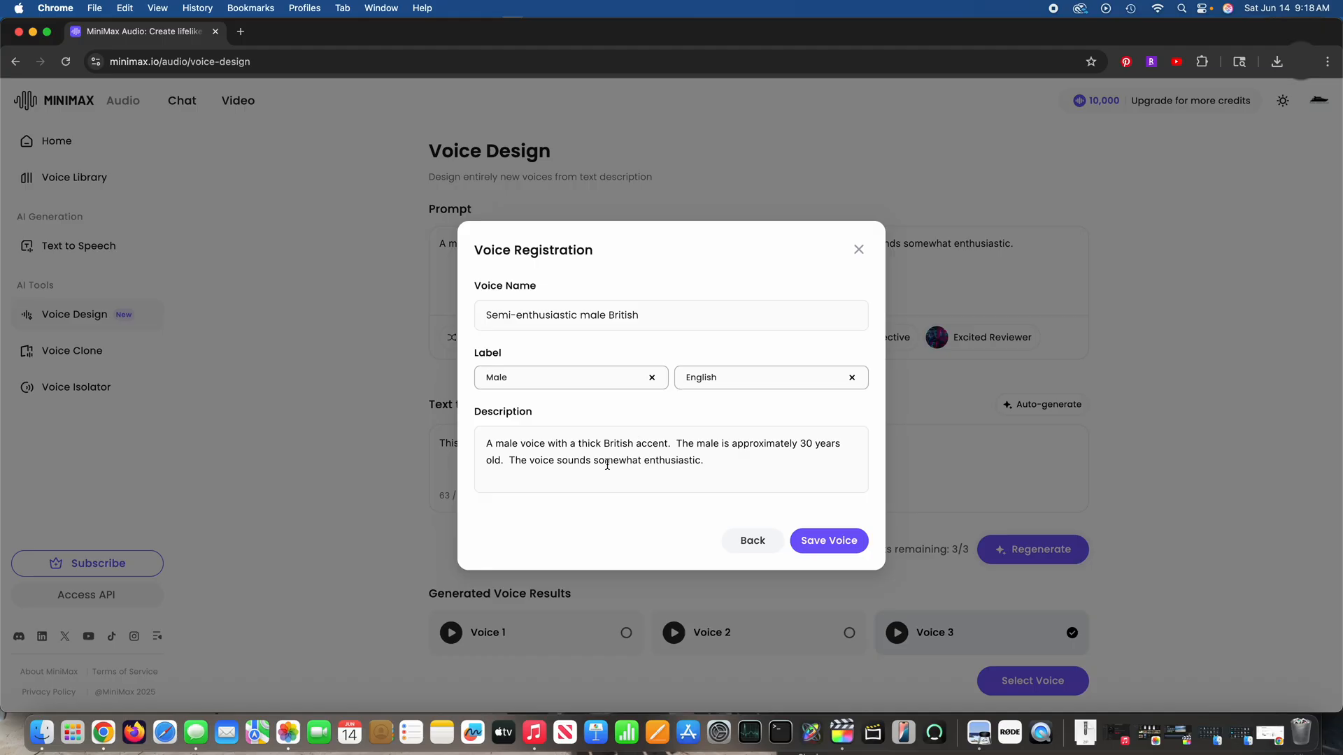
{"action": "left_click", "coordinate": [836, 552]}
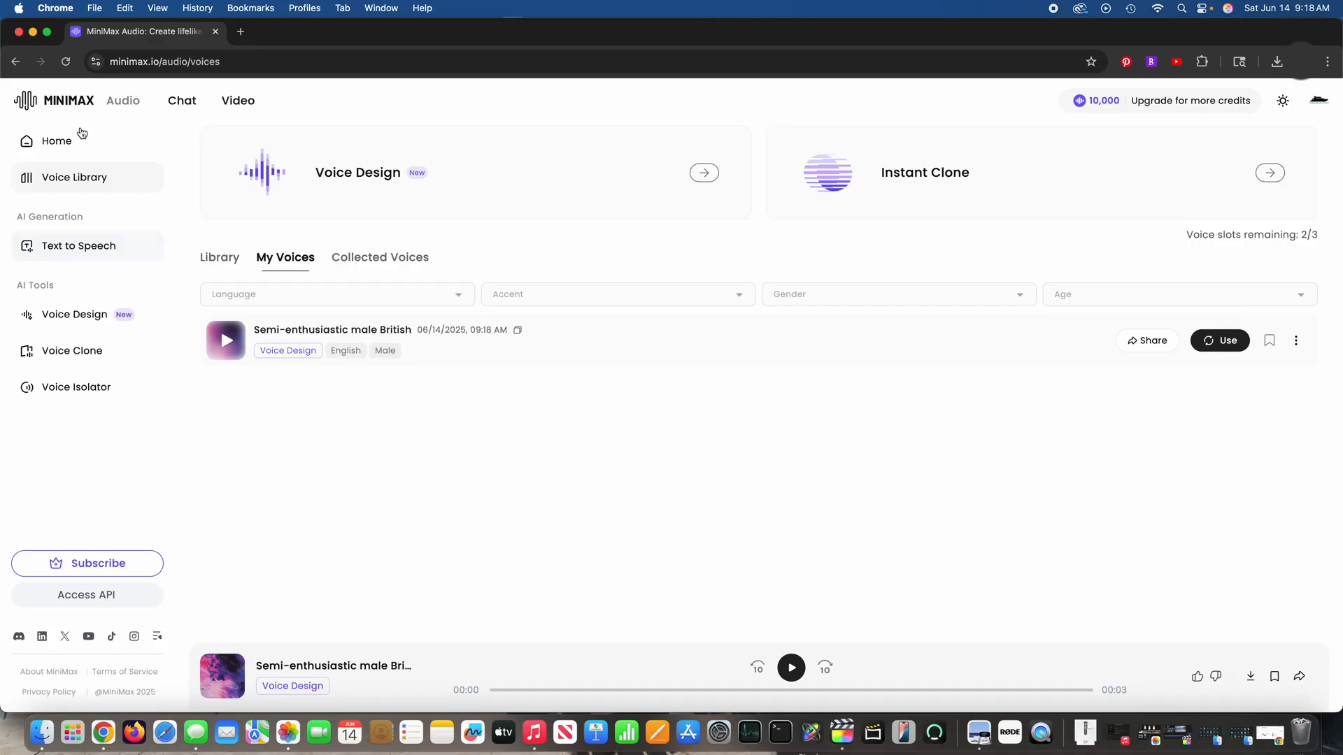
Step: Open Text to Speech and check the available speech models, keeping speech-02-hd
{"action": "left_click", "coordinate": [68, 249]}
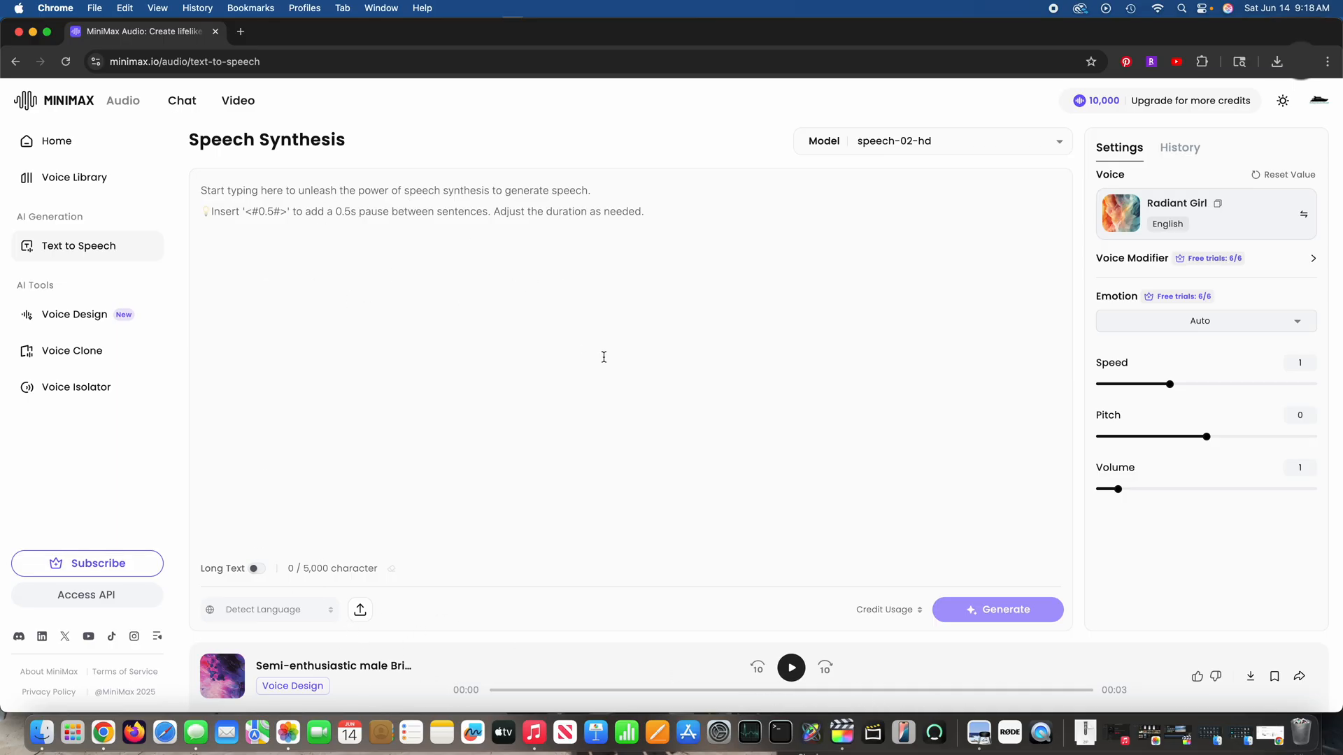
{"action": "left_click", "coordinate": [1059, 142]}
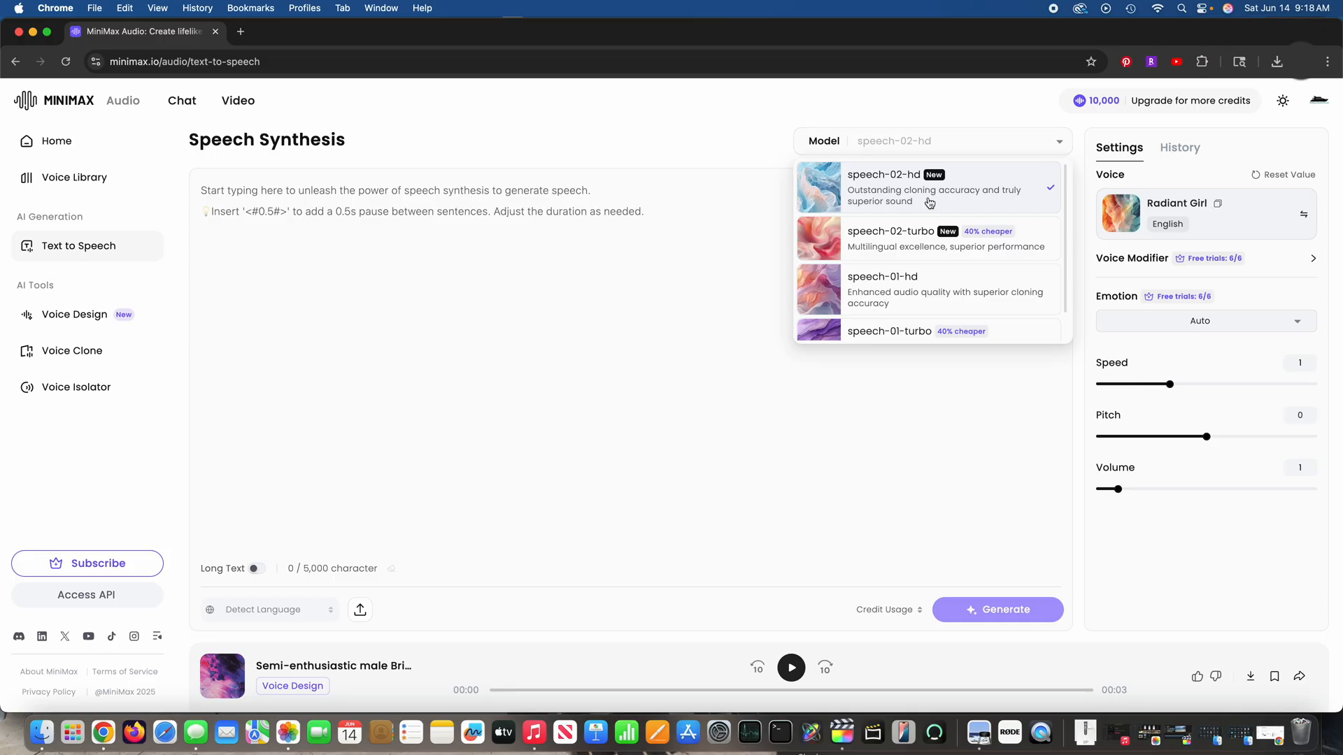
{"action": "left_click", "coordinate": [1059, 142]}
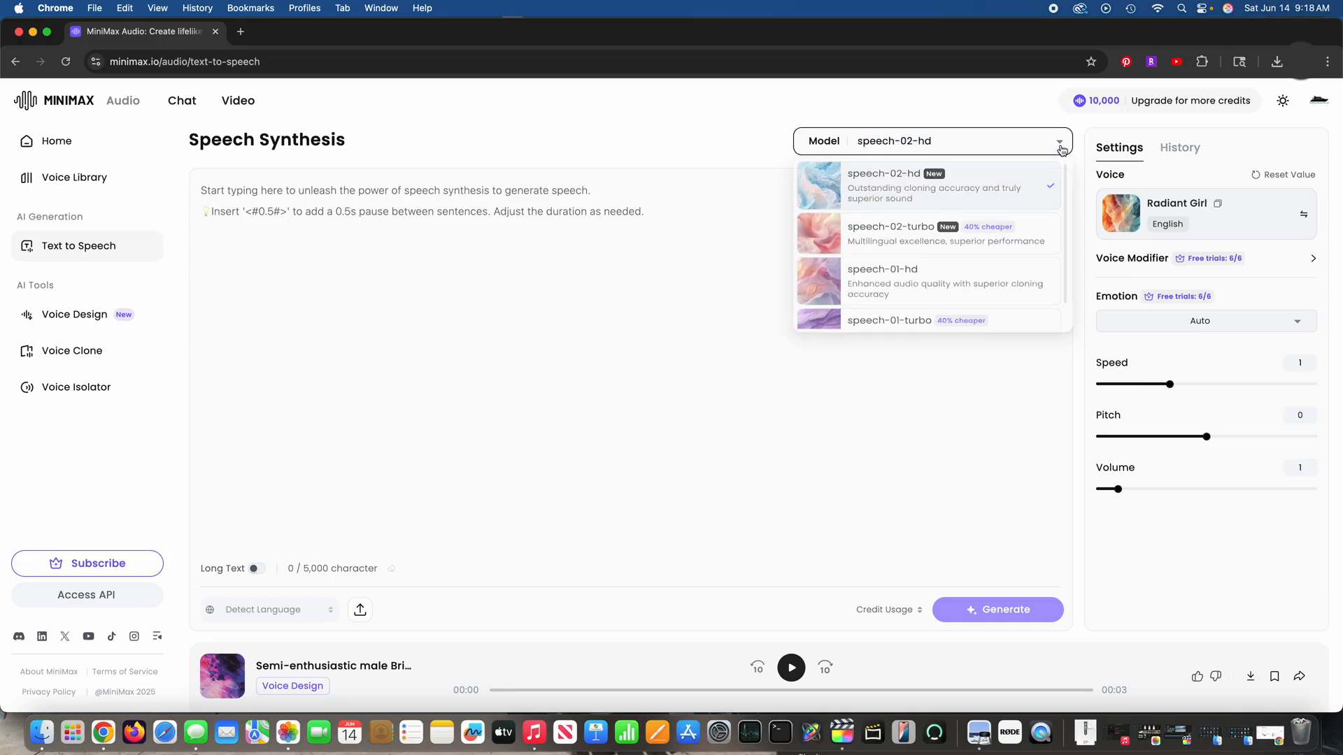
Step: Browse the library voices and choose the saved "Semi-enthusiastic male British" voice for the speech synthesis
{"action": "left_click", "coordinate": [1248, 217]}
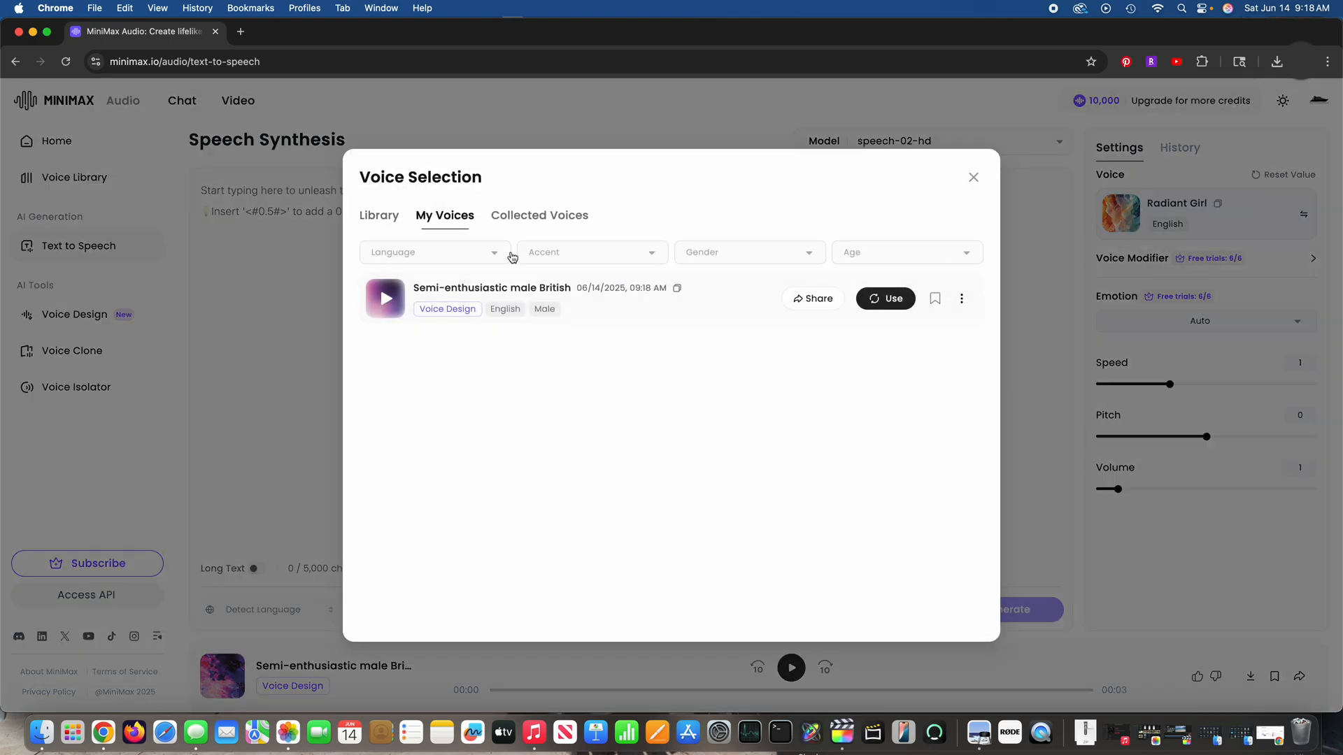
{"action": "left_click", "coordinate": [379, 216]}
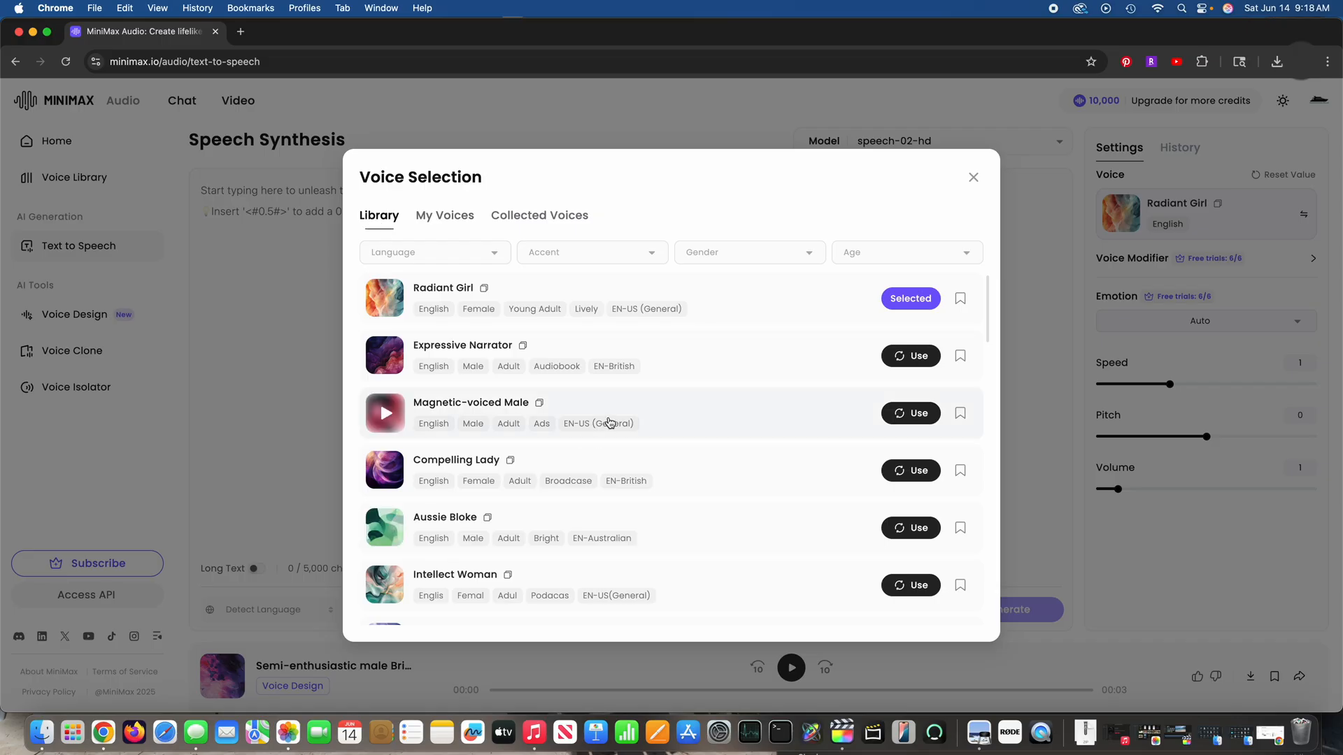
{"action": "scroll", "coordinate": [609, 422], "scroll_direction": "down", "scroll_amount": 8}
{"action": "scroll", "coordinate": [609, 422], "scroll_direction": "down", "scroll_amount": 10}
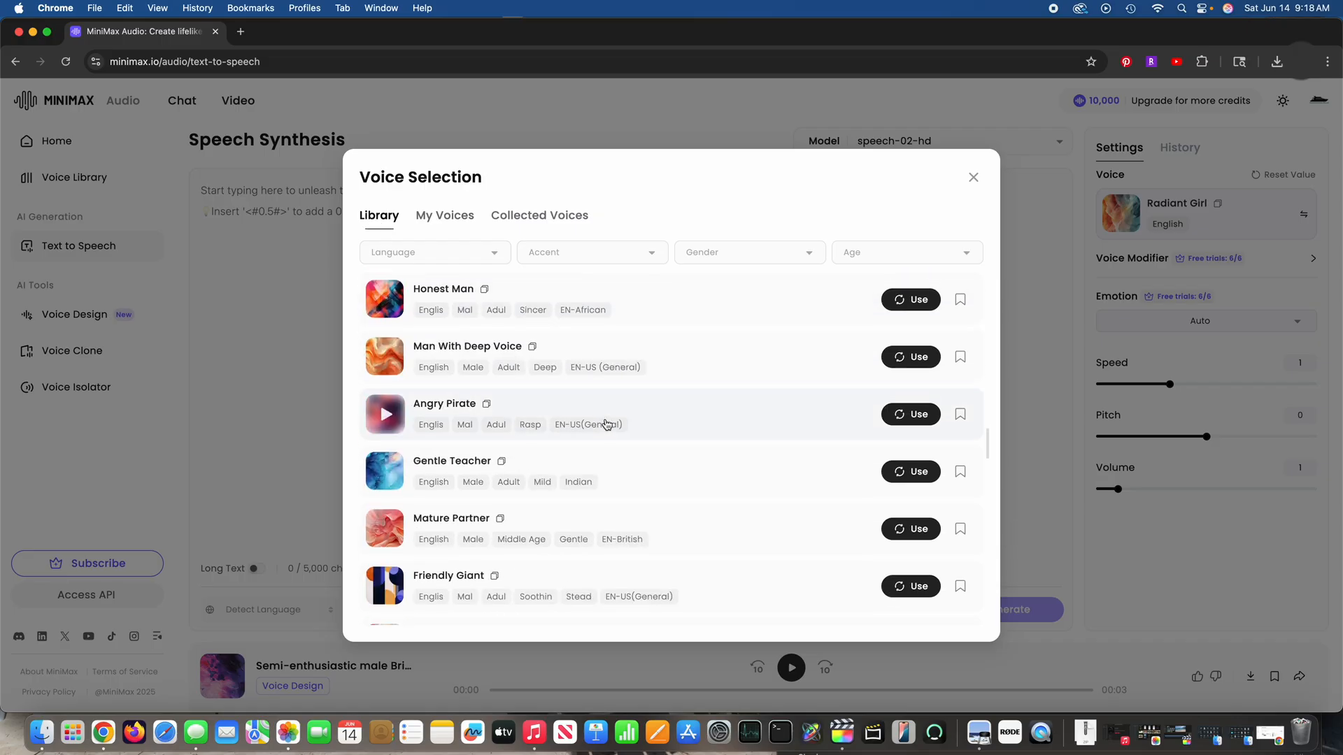
{"action": "scroll", "coordinate": [607, 424], "scroll_direction": "up", "scroll_amount": 10}
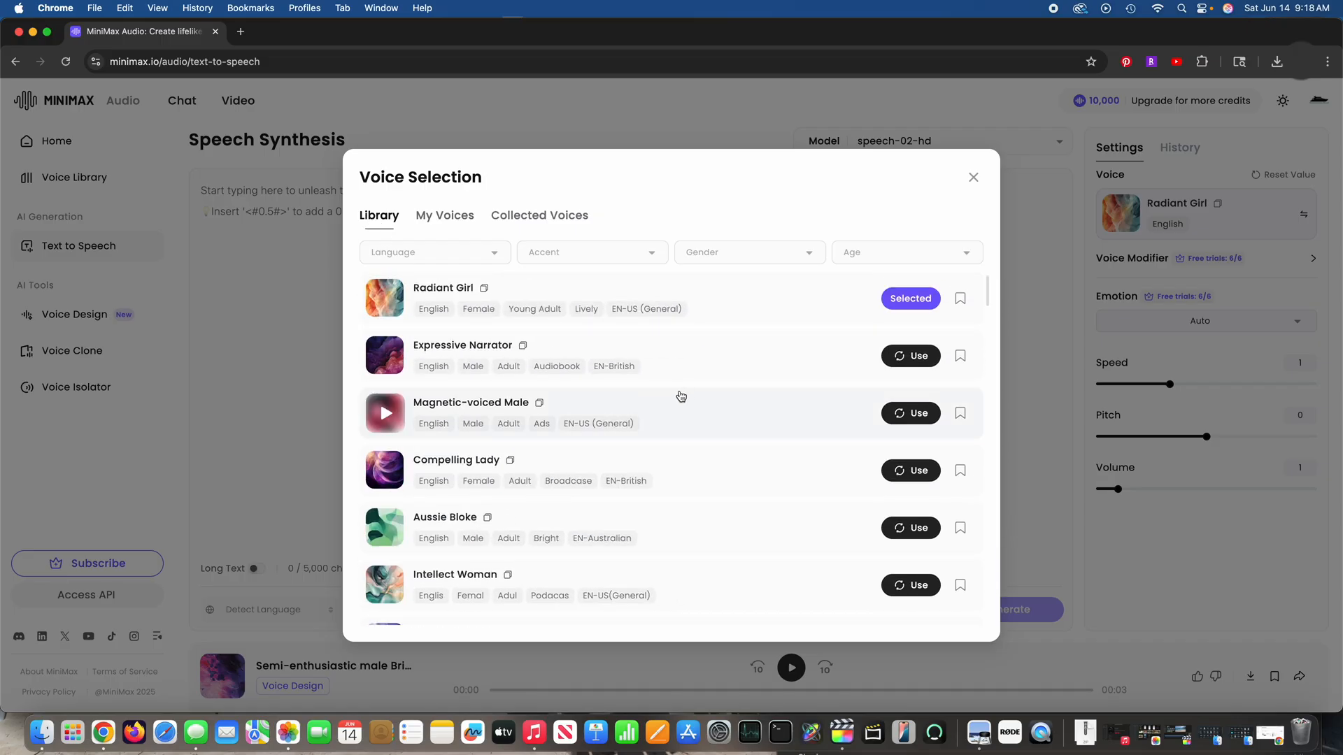
{"action": "scroll", "coordinate": [632, 416], "scroll_direction": "down", "scroll_amount": 15}
{"action": "scroll", "coordinate": [631, 416], "scroll_direction": "up", "scroll_amount": 2}
{"action": "left_click", "coordinate": [448, 216]}
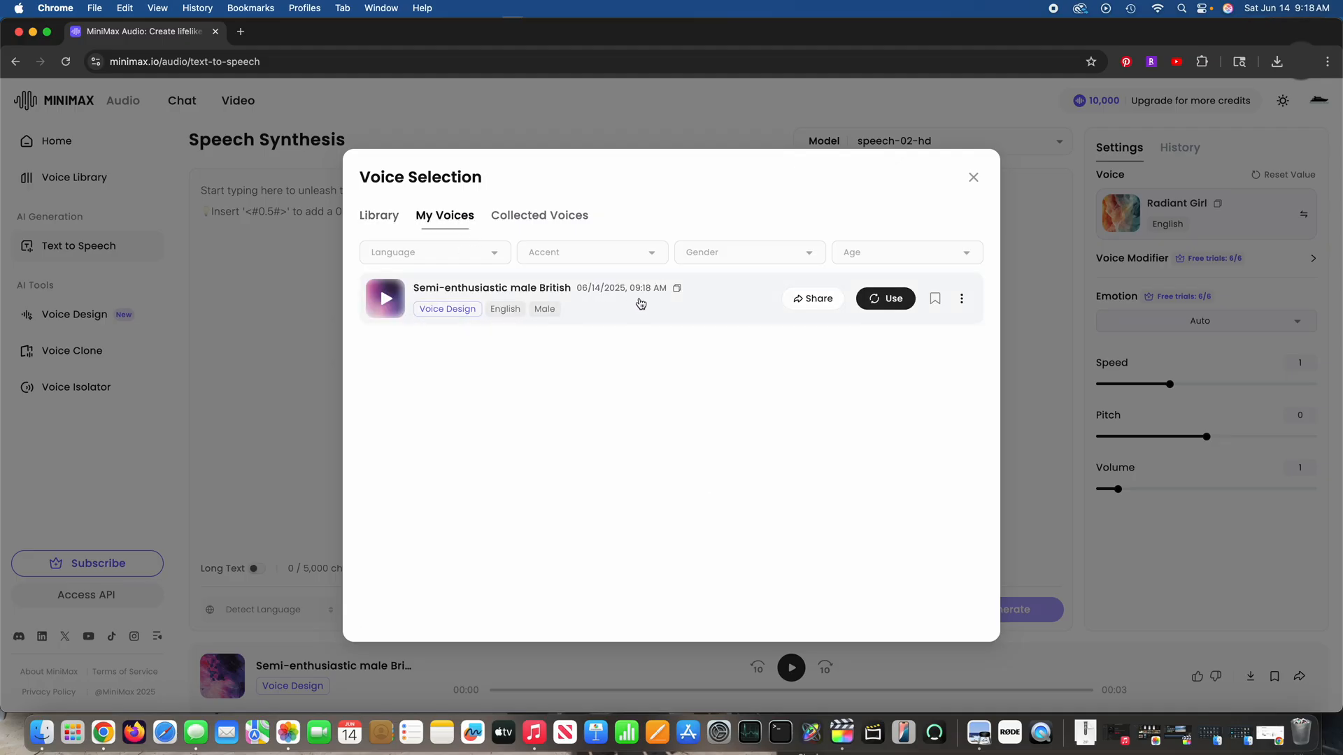
{"action": "left_click", "coordinate": [894, 301]}
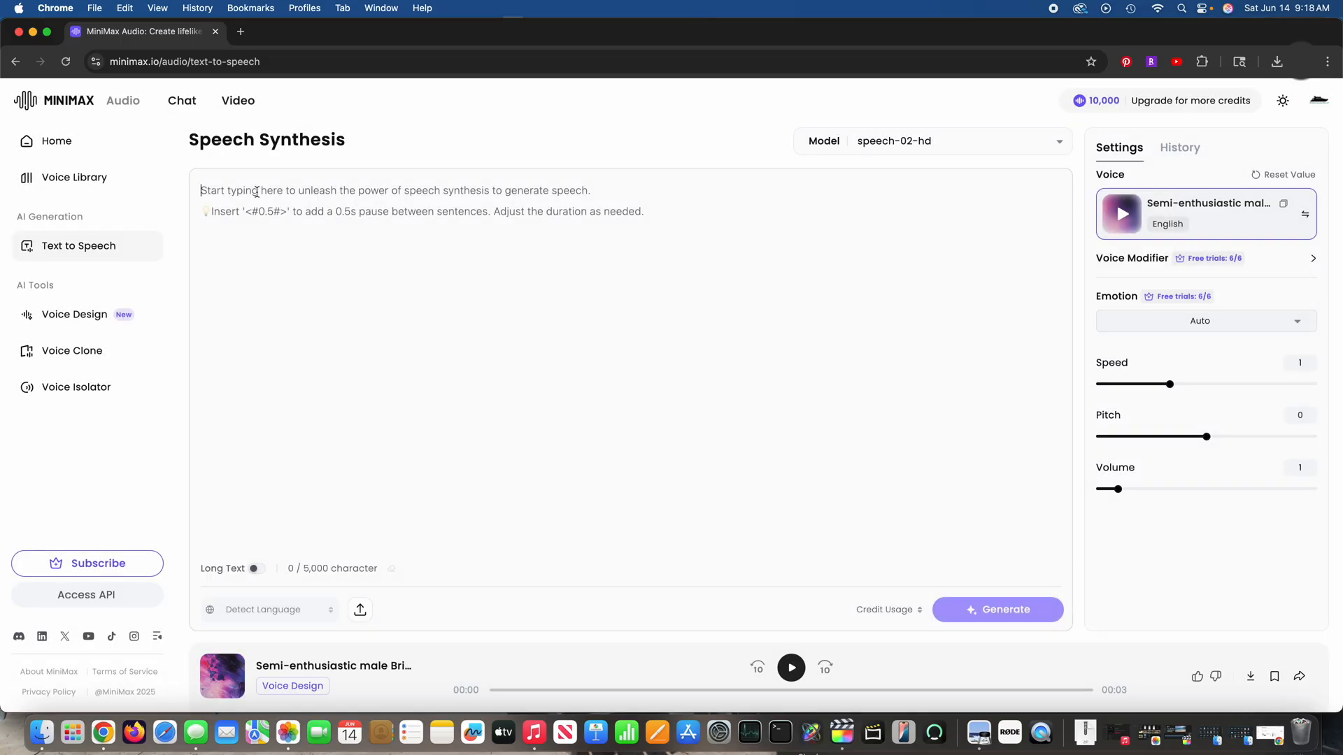
Step: Begin the speech text with the sentence "George Cooney the Raccoon is the most famous raccoon in the world."
{"action": "left_click", "coordinate": [605, 240]}
{"action": "type", "text": "George "}
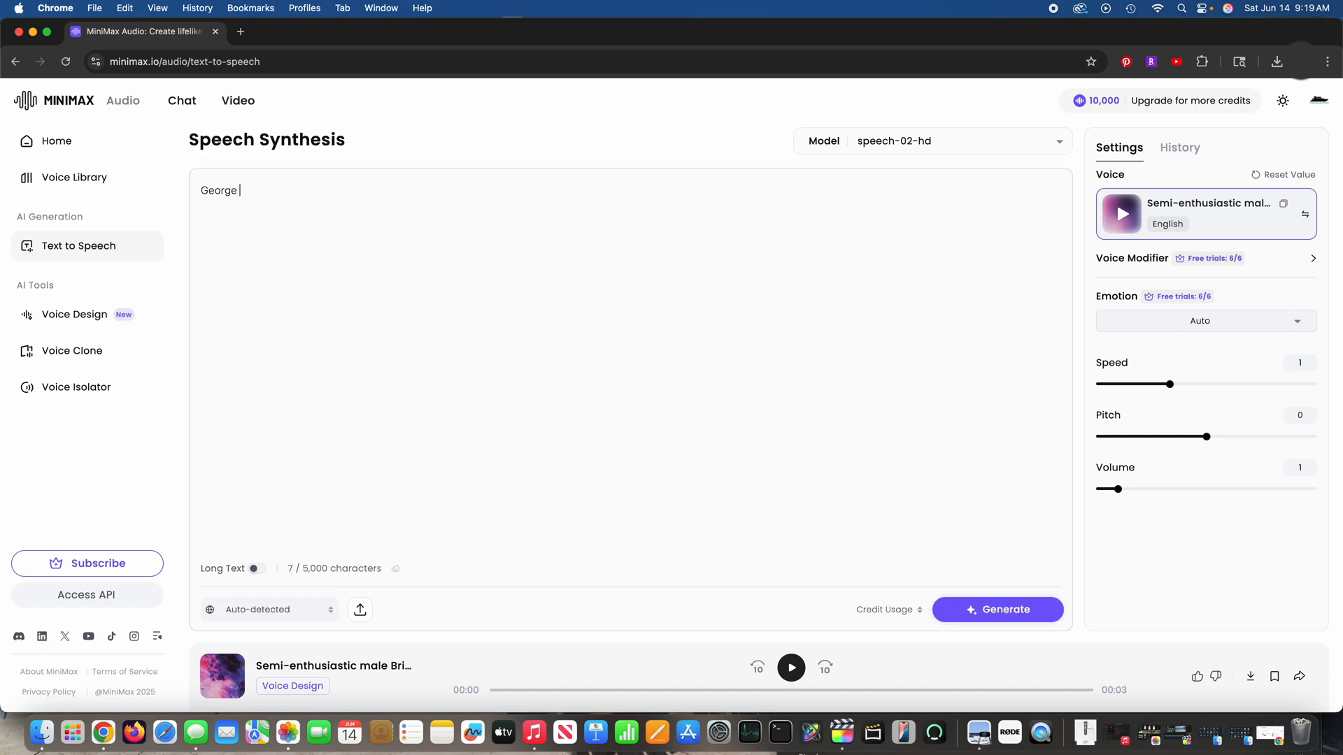
{"action": "type", "text": "Cooney the Rac"}
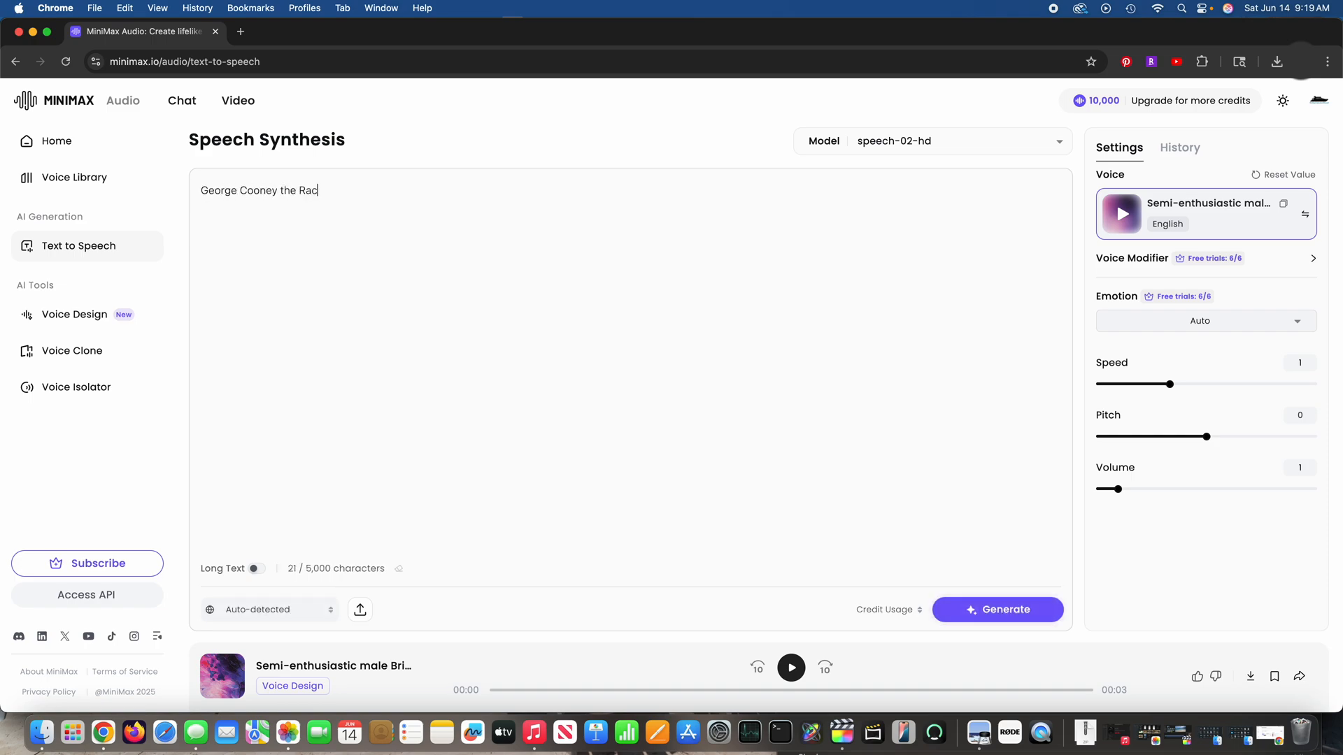
{"action": "type", "text": "coon is the mo"}
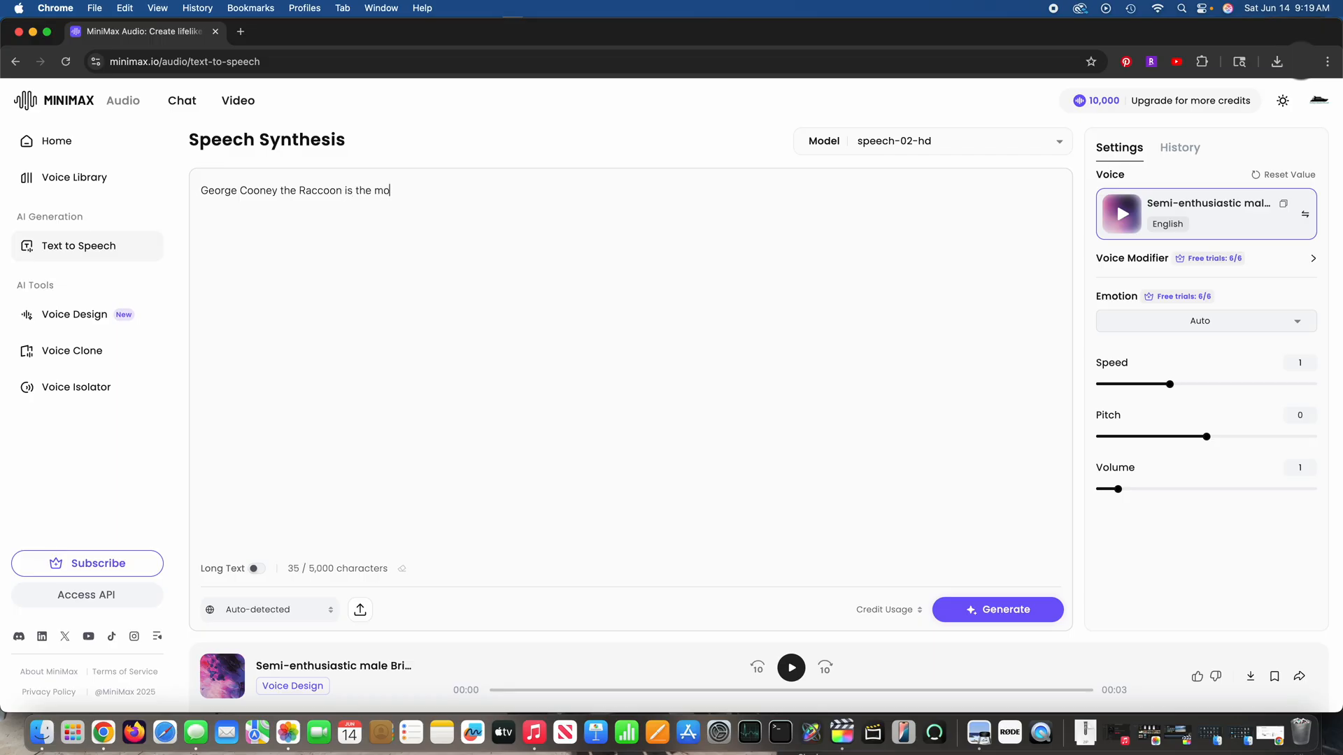
{"action": "type", "text": "st famous raccoon"}
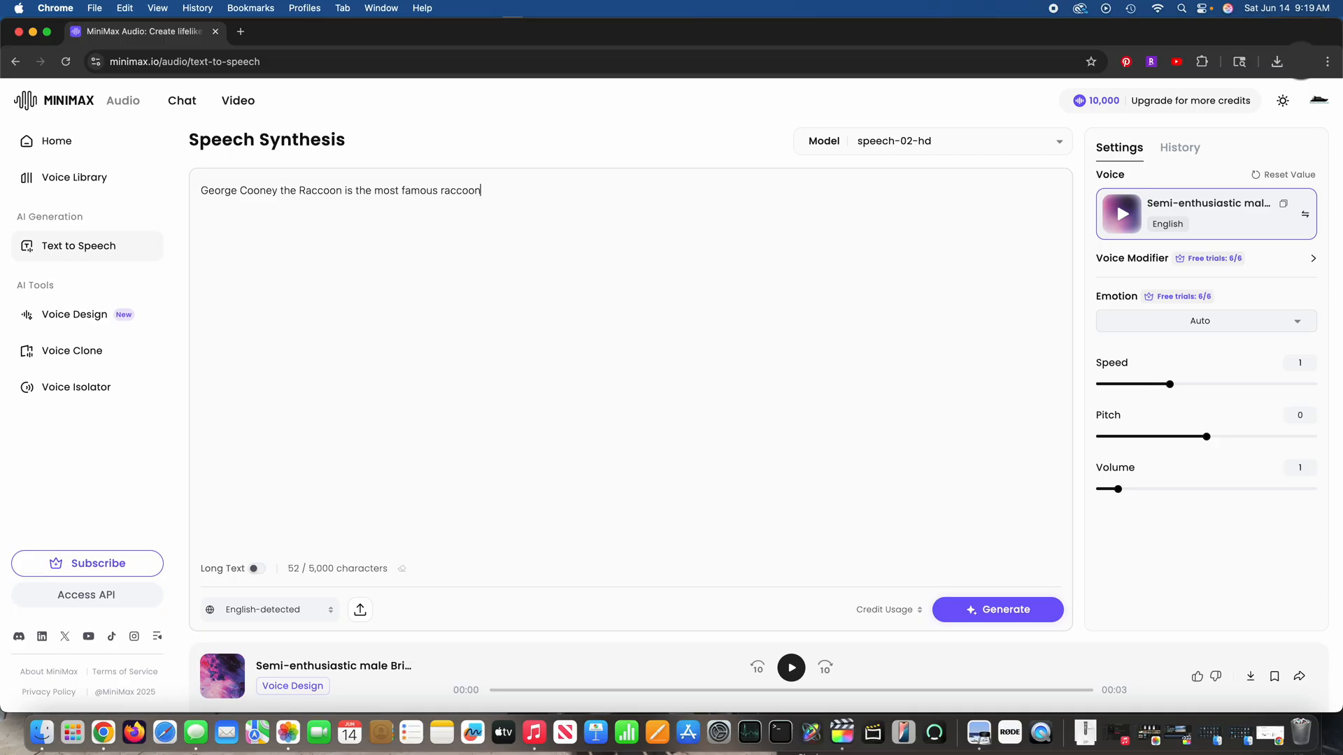
{"action": "type", "text": " in the world.  George Cooney lives at the "}
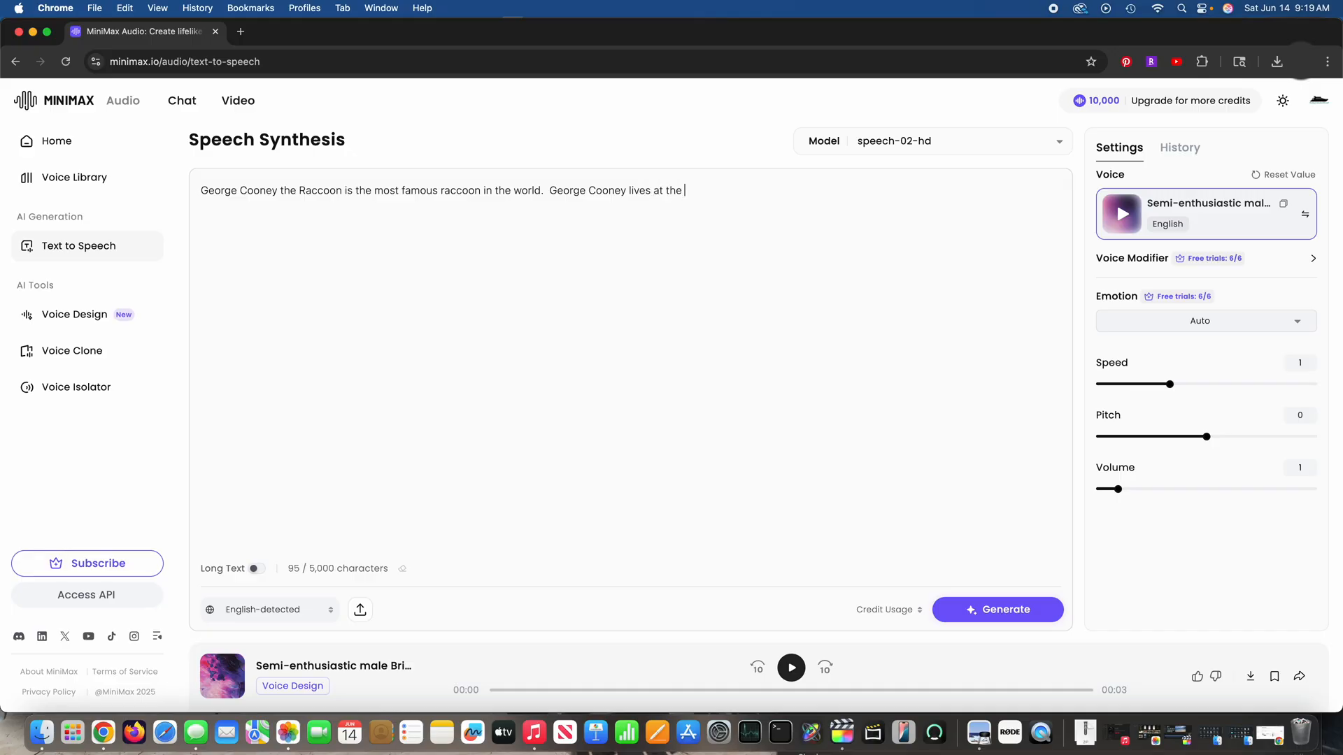
{"action": "type", "text": "Appalachian Ocera"}
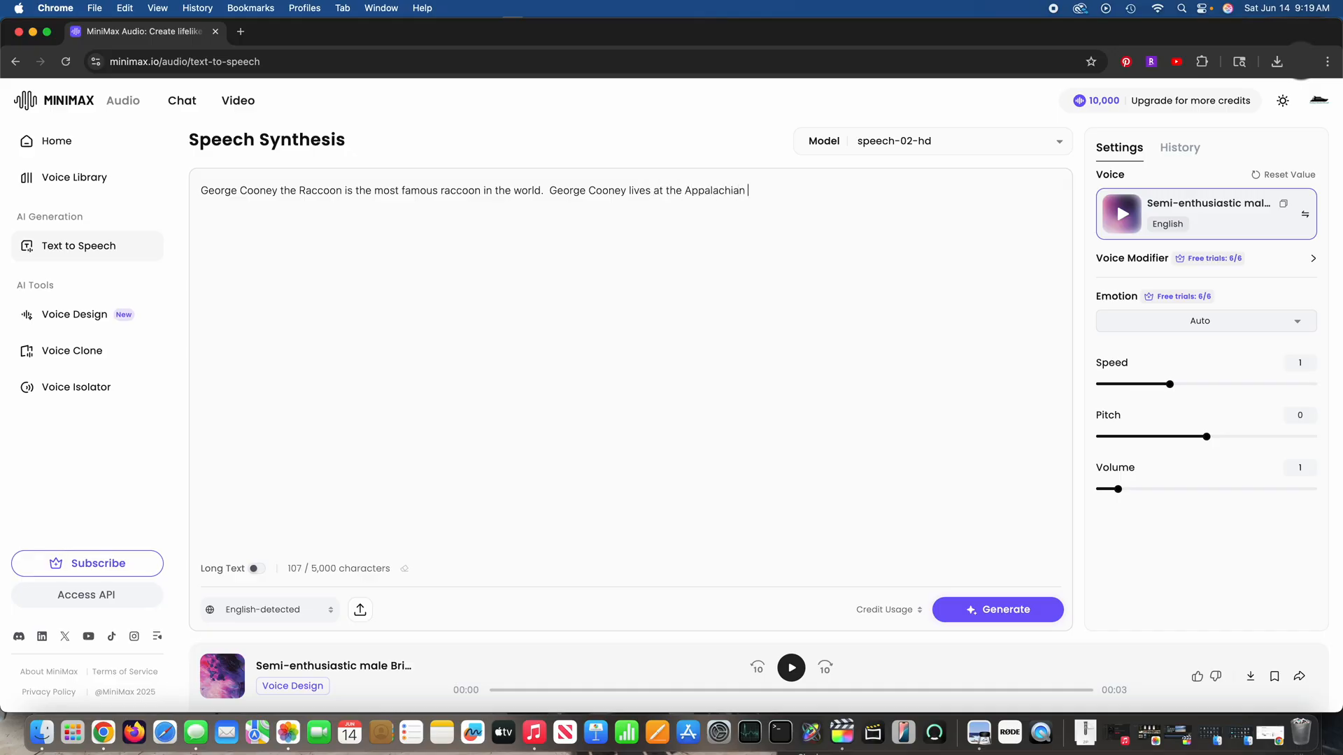
Step: Add a second sentence to the speech text: "George Cooney lives at the Appalachian Ocean and loves to eat."
{"action": "key", "text": "BackSpace"}
{"action": "key", "text": "BackSpace"}
{"action": "type", "text": "an and loves to eat.  Chef IrixGuyy"}
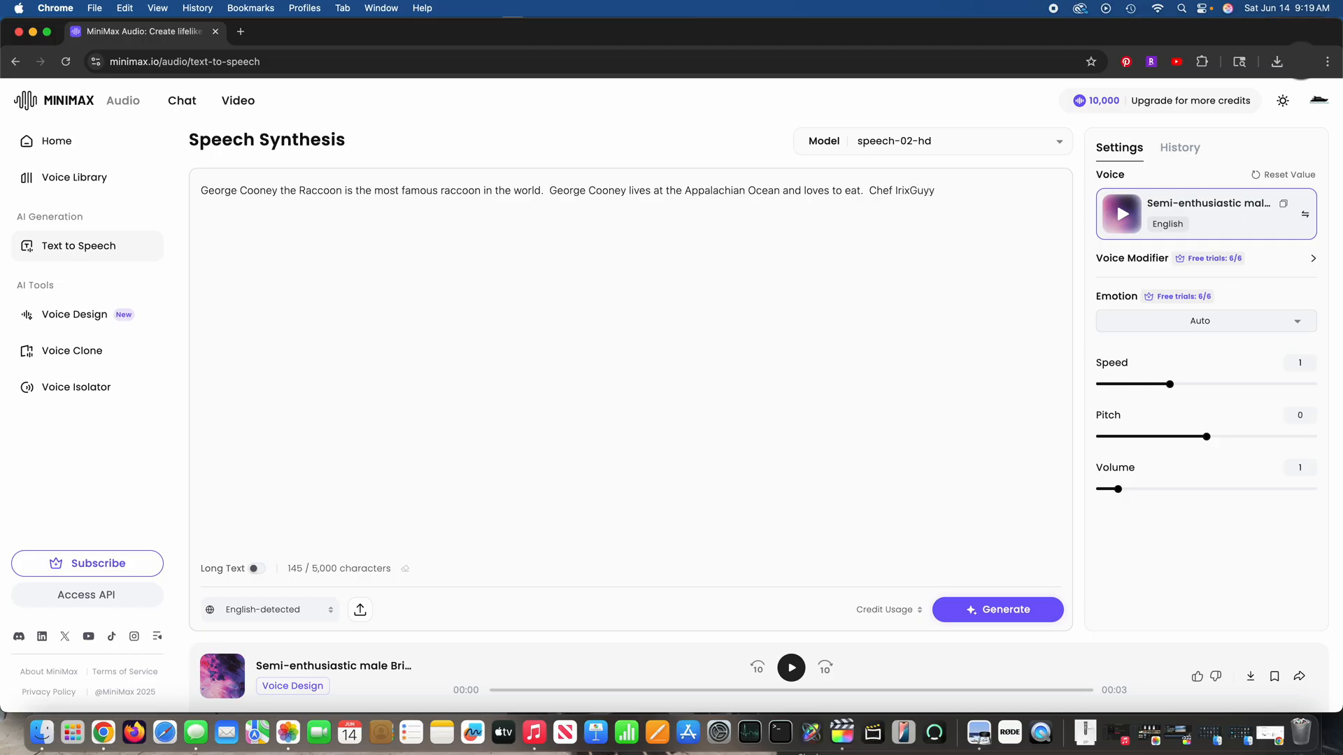
{"action": "type", "text": " feed"}
Step: Finish the speech text with the sentence "Chef IrixGuy cooks and feeds George Cooney scraps daily."
{"action": "key", "text": "BackSpace"}
{"action": "key", "text": "BackSpace"}
{"action": "key", "text": "BackSpace"}
{"action": "key", "text": "BackSpace"}
{"action": "type", "text": "cooks and feeds George Cooney scraps da"}
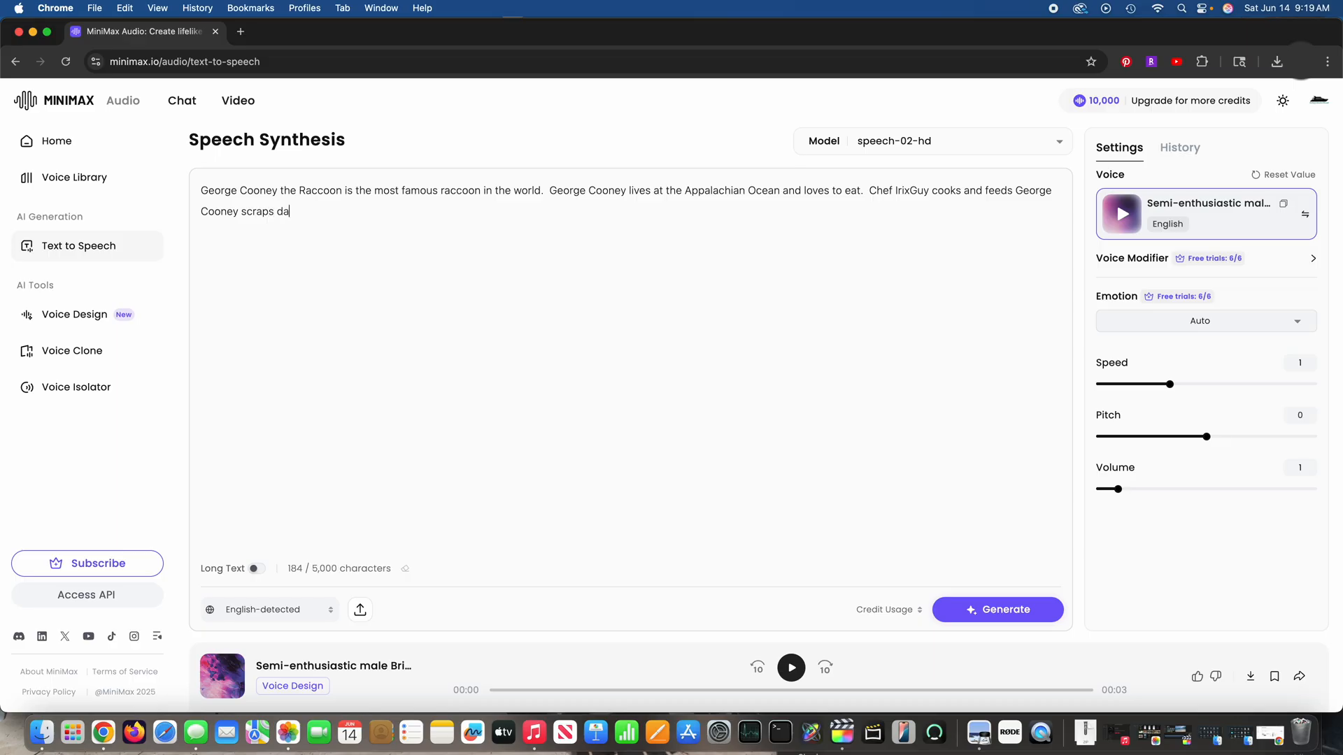
{"action": "type", "text": "ily."}
Step: Generate speech from the entered text and play the resulting audio
{"action": "left_click", "coordinate": [1027, 620]}
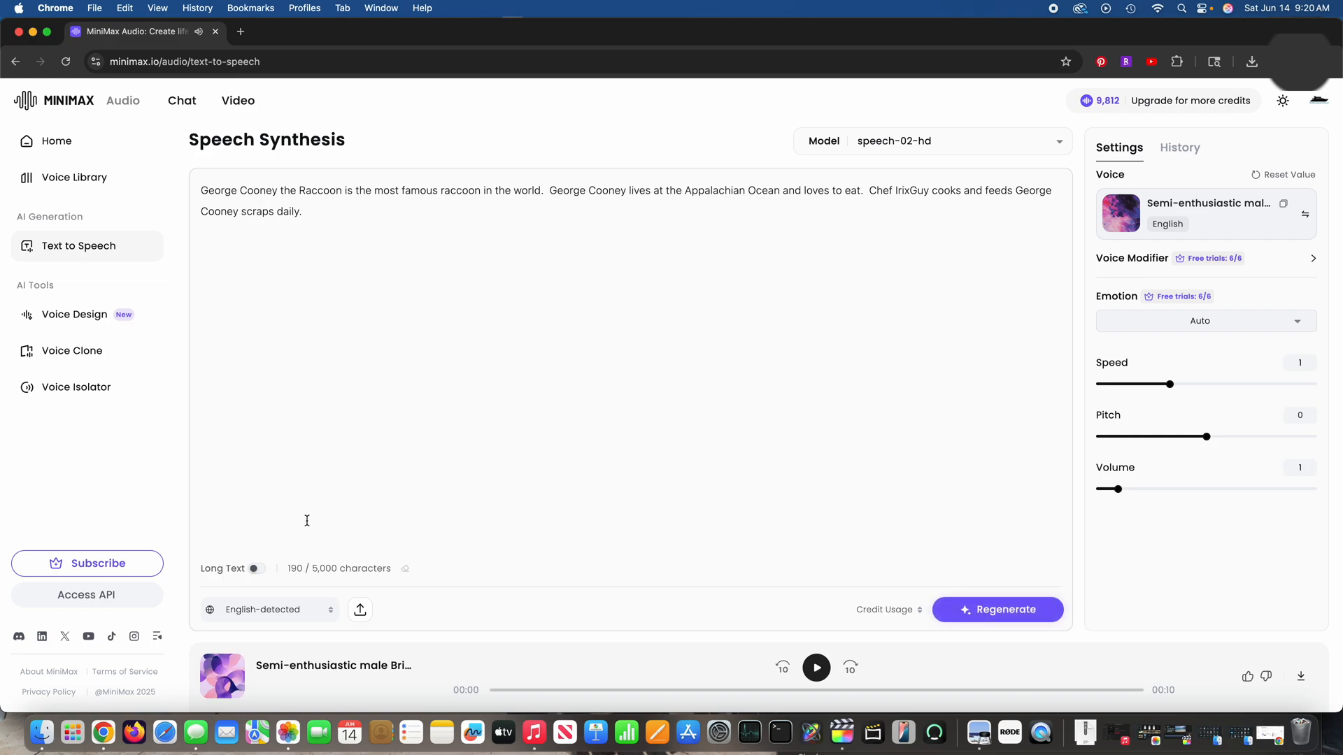
{"action": "left_click", "coordinate": [812, 670]}
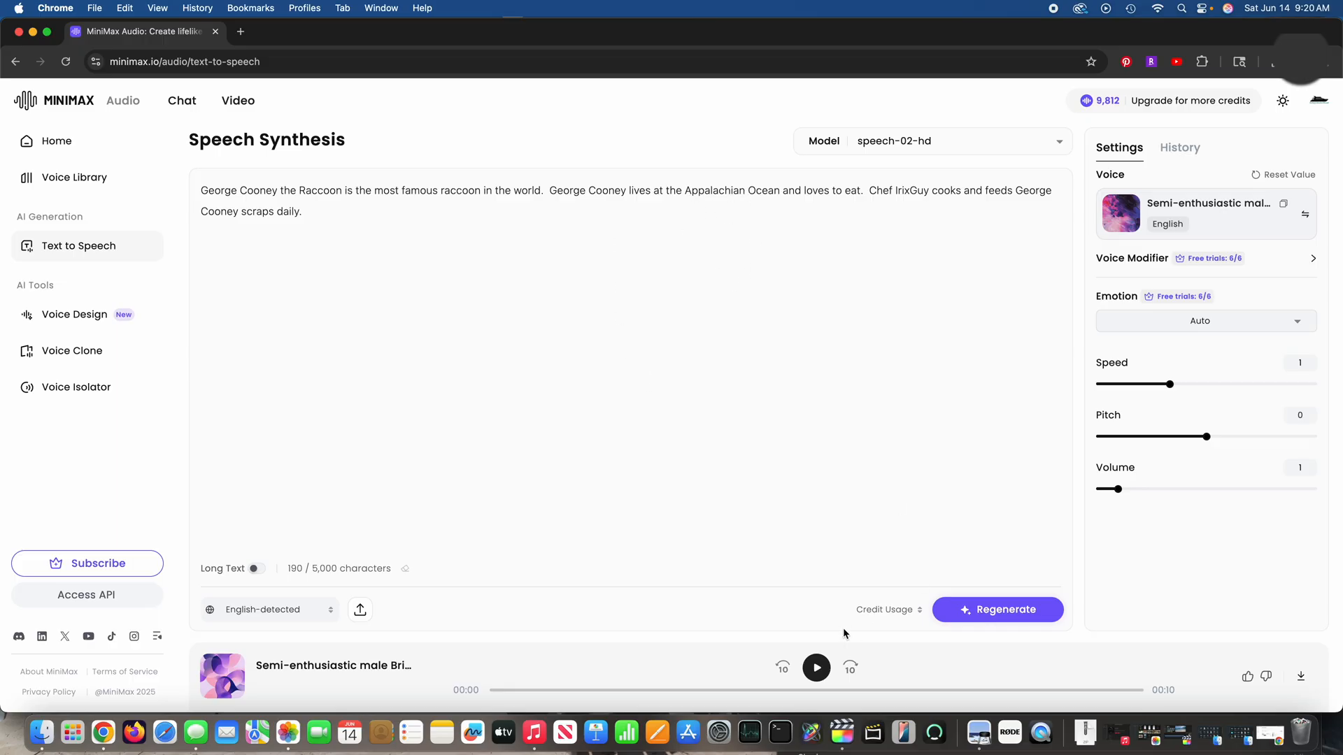
{"action": "left_click", "coordinate": [817, 668]}
Step: Look over the Voice Clone page's import, naming and language settings and the Voice Isolator page, and return to Text to Speech
{"action": "left_click", "coordinate": [67, 350]}
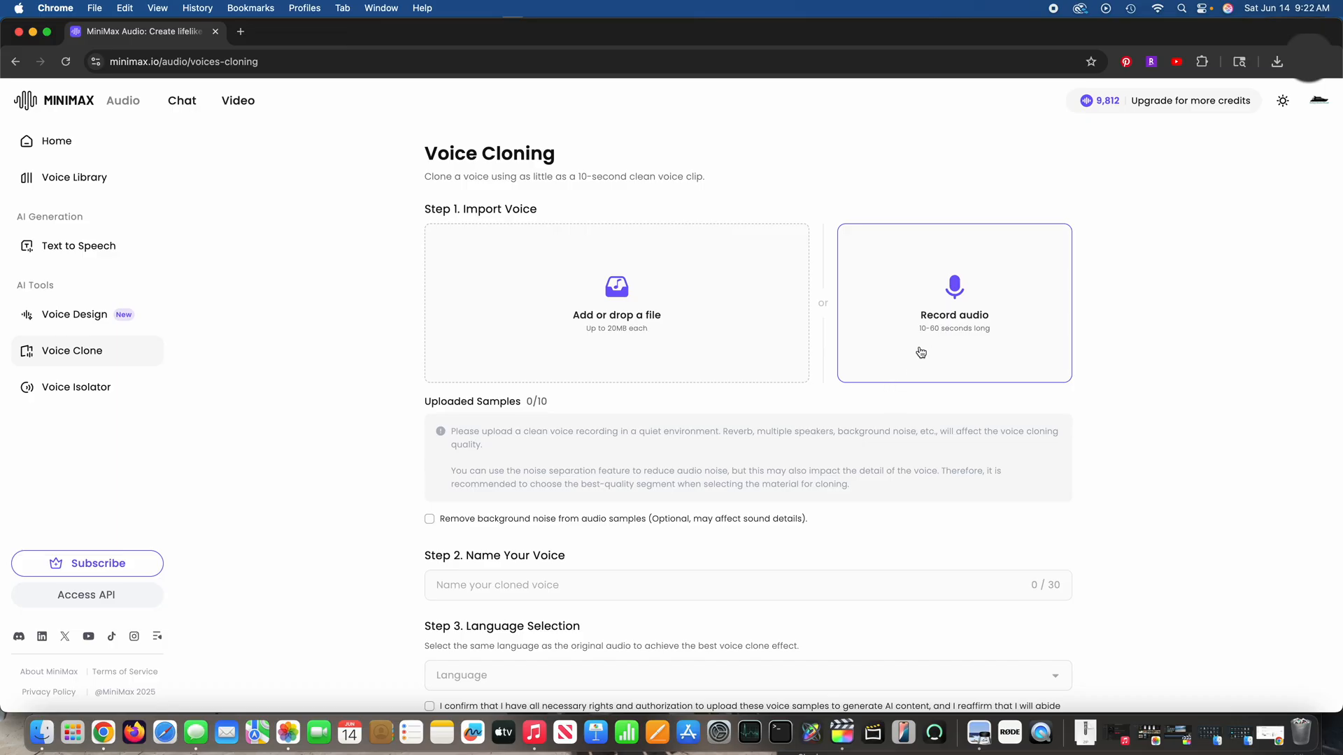
{"action": "scroll", "coordinate": [866, 522], "scroll_direction": "down", "scroll_amount": 4}
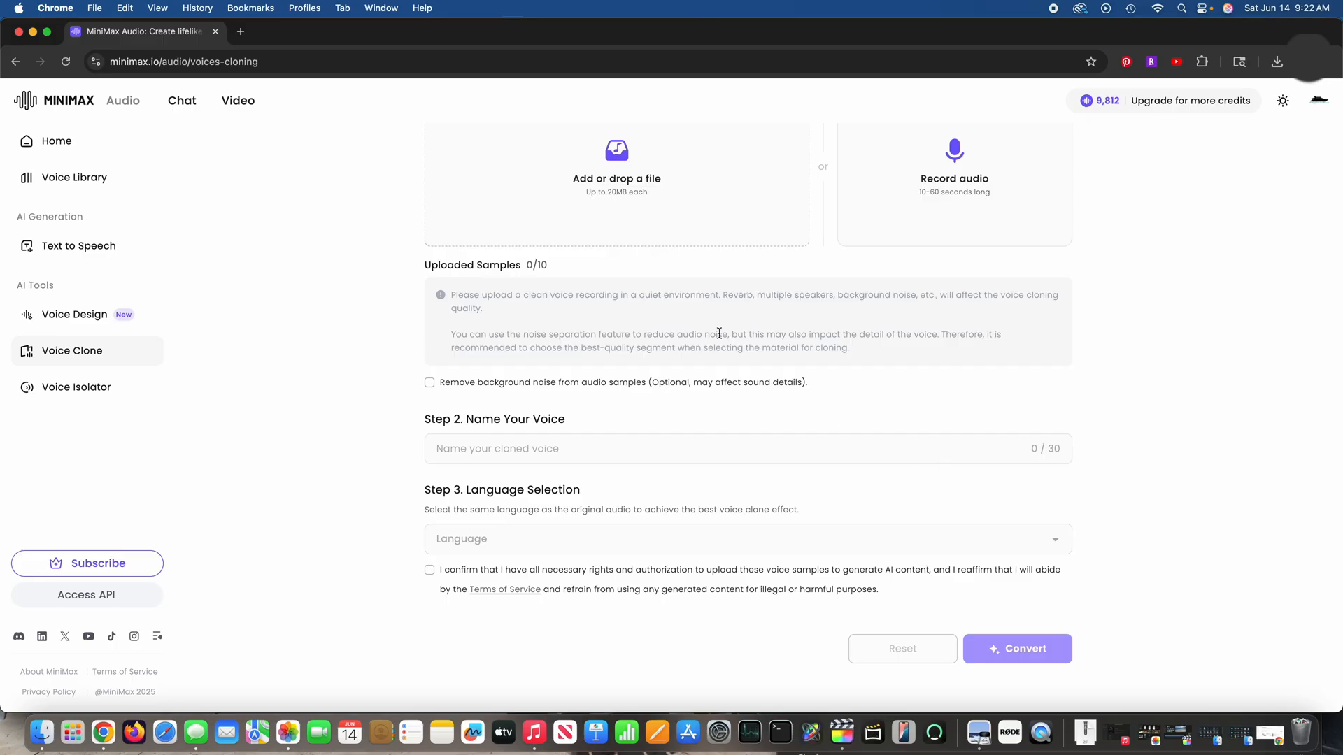
{"action": "left_click", "coordinate": [109, 393]}
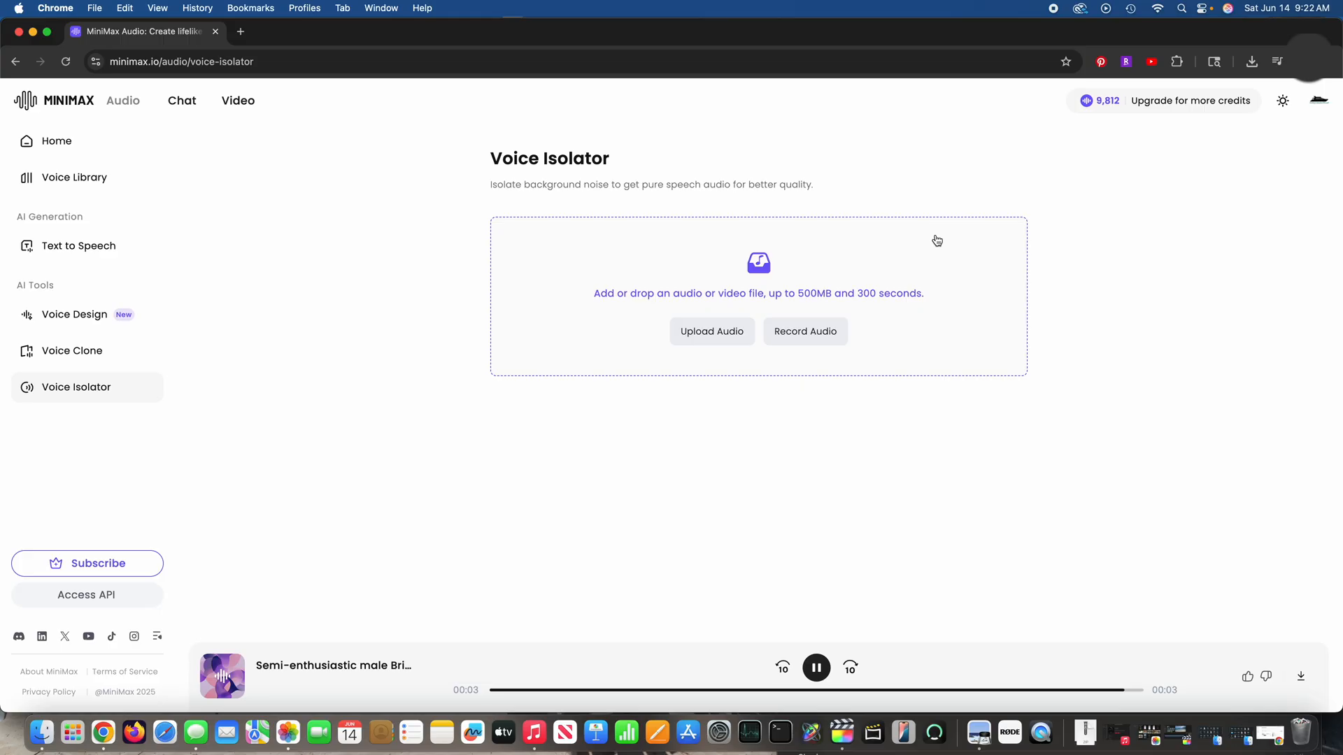
{"action": "left_click", "coordinate": [112, 254]}
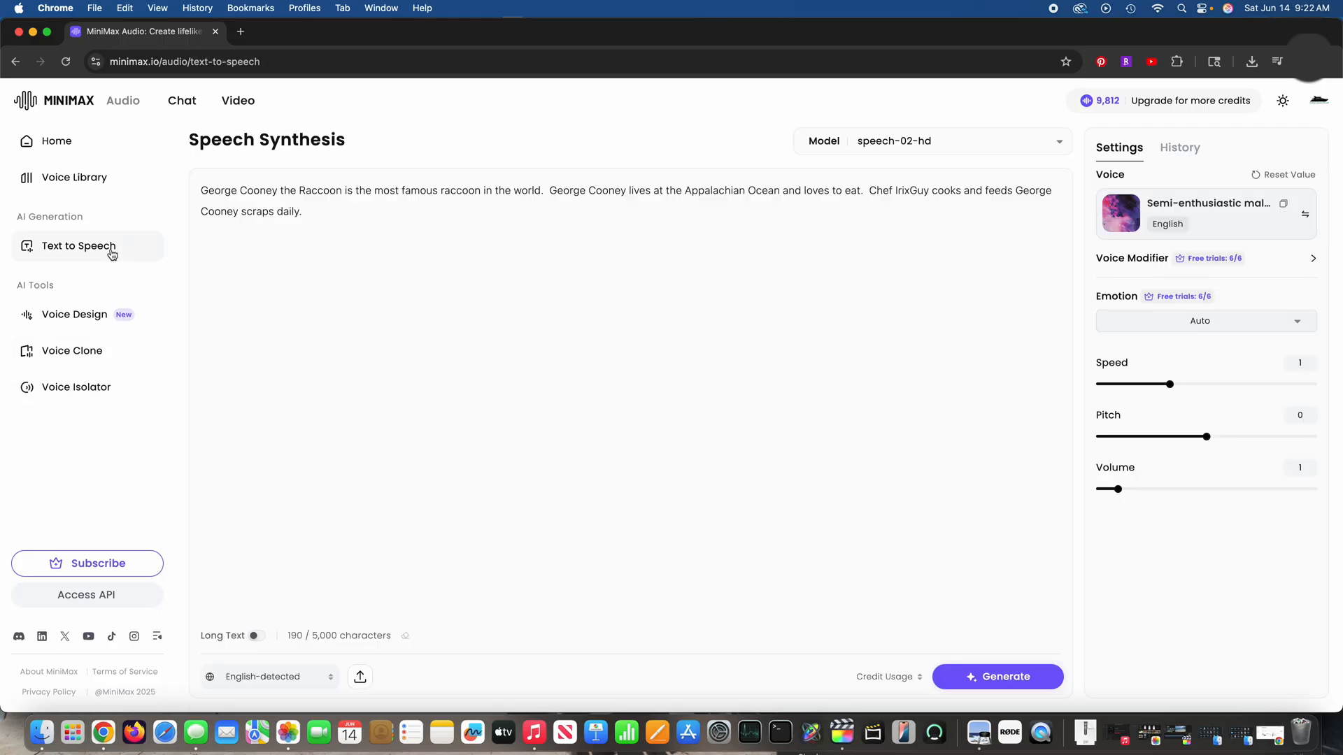
Step: Open the Voice Library and look through the collected voices, own voices and ready-made library voices
{"action": "left_click", "coordinate": [105, 180]}
{"action": "left_click", "coordinate": [359, 260]}
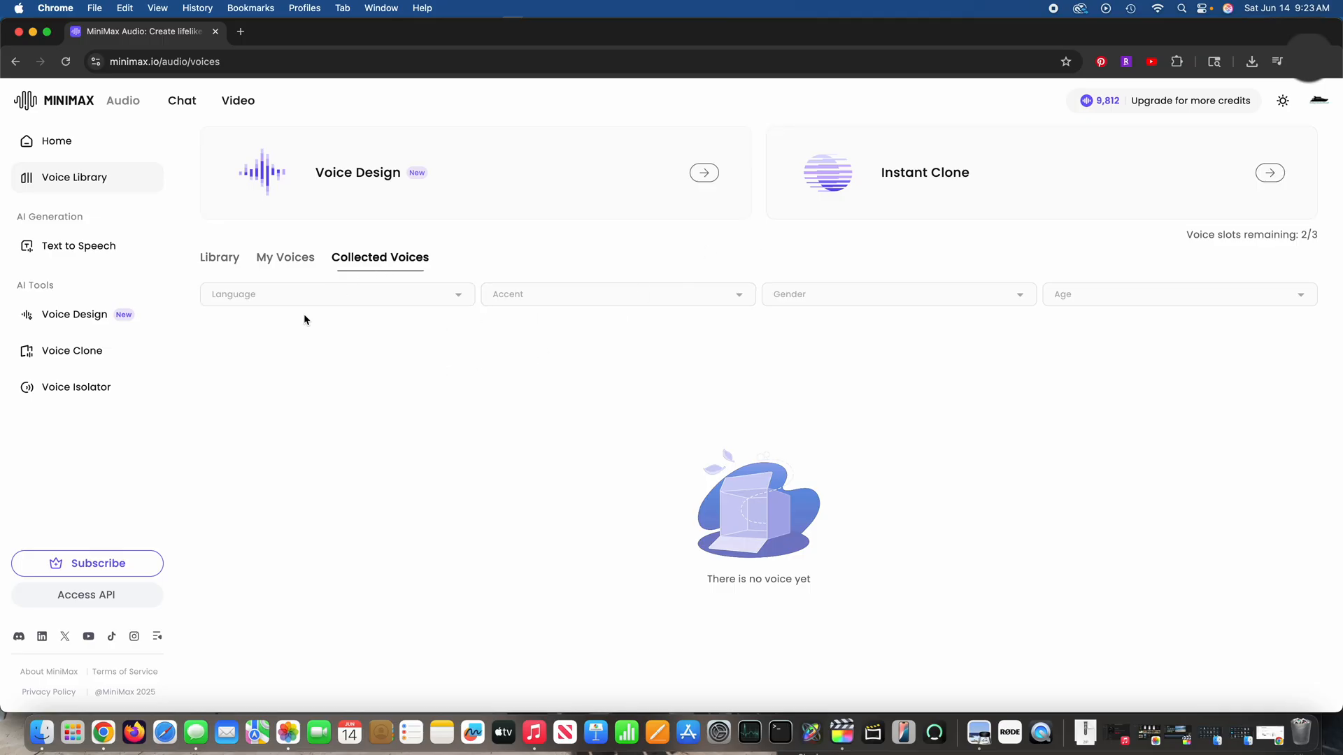
{"action": "left_click", "coordinate": [300, 260]}
{"action": "left_click", "coordinate": [219, 258]}
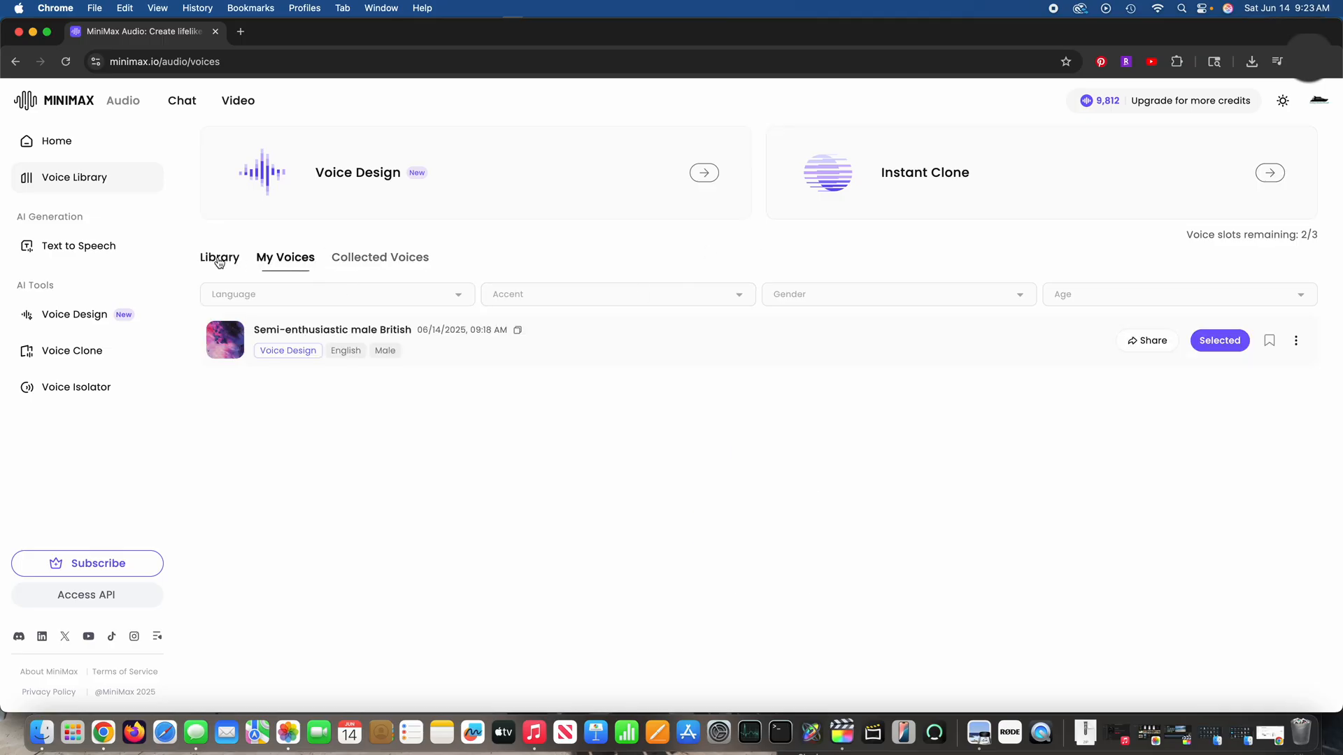
{"action": "scroll", "coordinate": [508, 426], "scroll_direction": "down", "scroll_amount": 3}
{"action": "scroll", "coordinate": [509, 426], "scroll_direction": "down", "scroll_amount": 3}
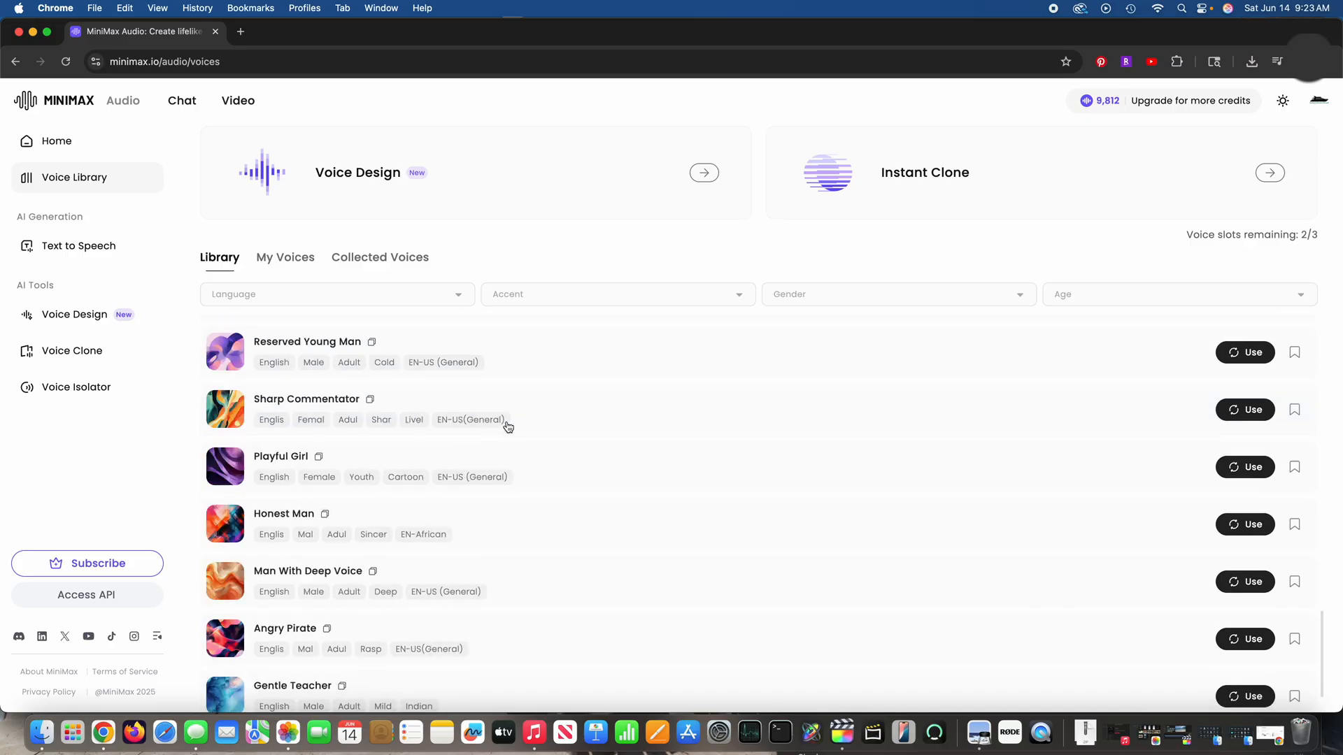
Step: Filter the library voices by Cantonese and preview the "Gentle Lady" voice
{"action": "left_click", "coordinate": [462, 296]}
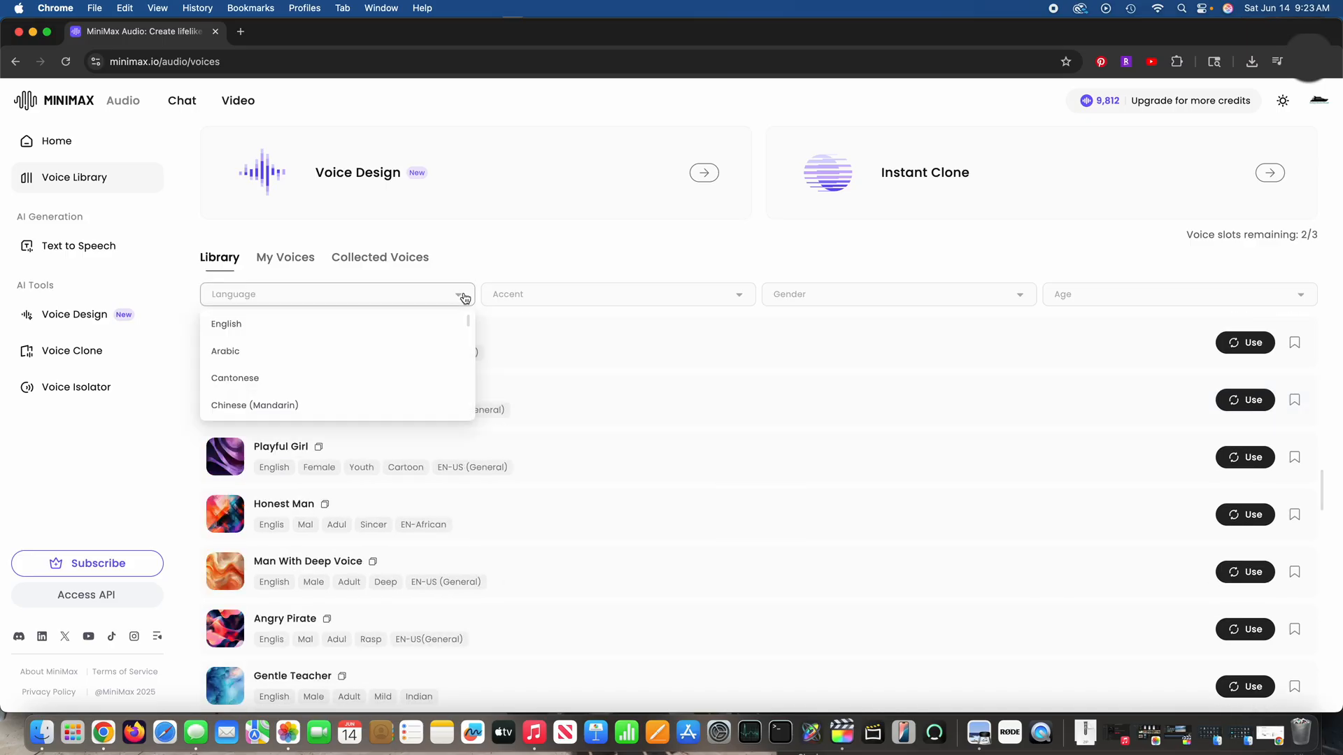
{"action": "left_click", "coordinate": [305, 384]}
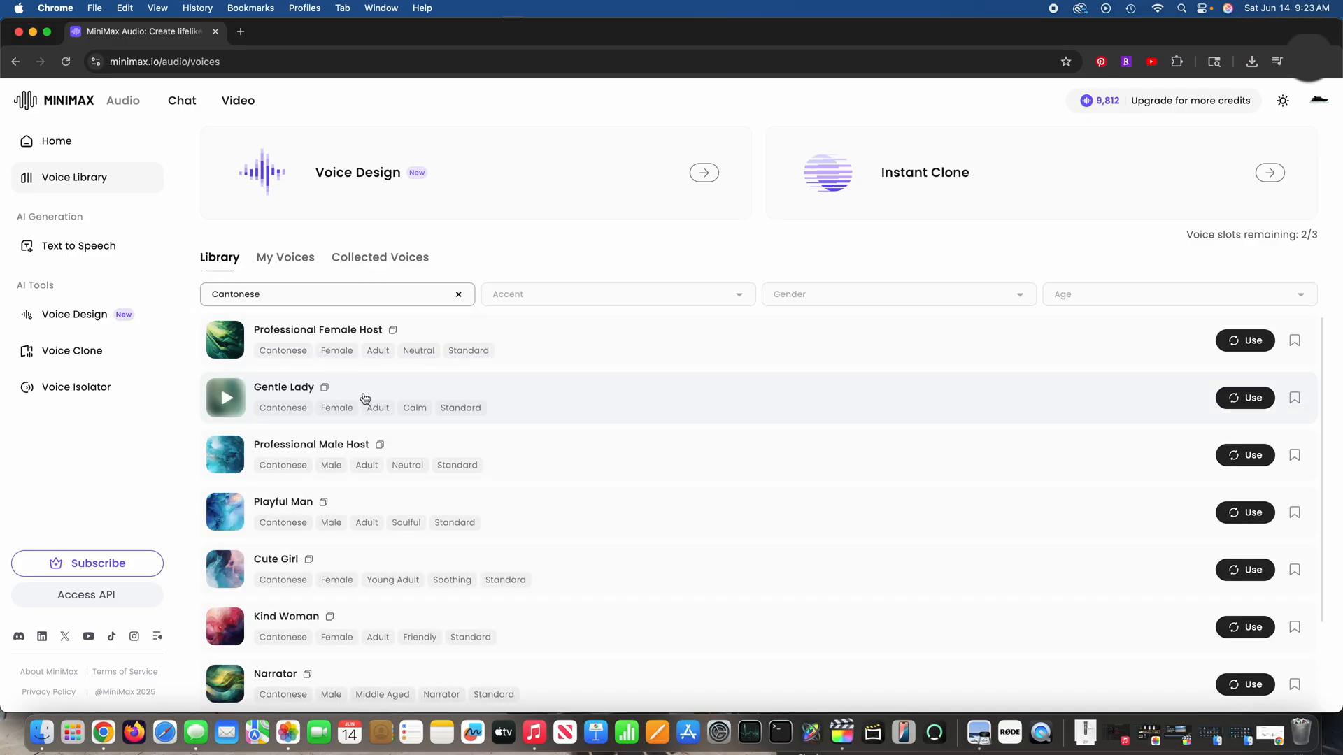
{"action": "left_click", "coordinate": [233, 405]}
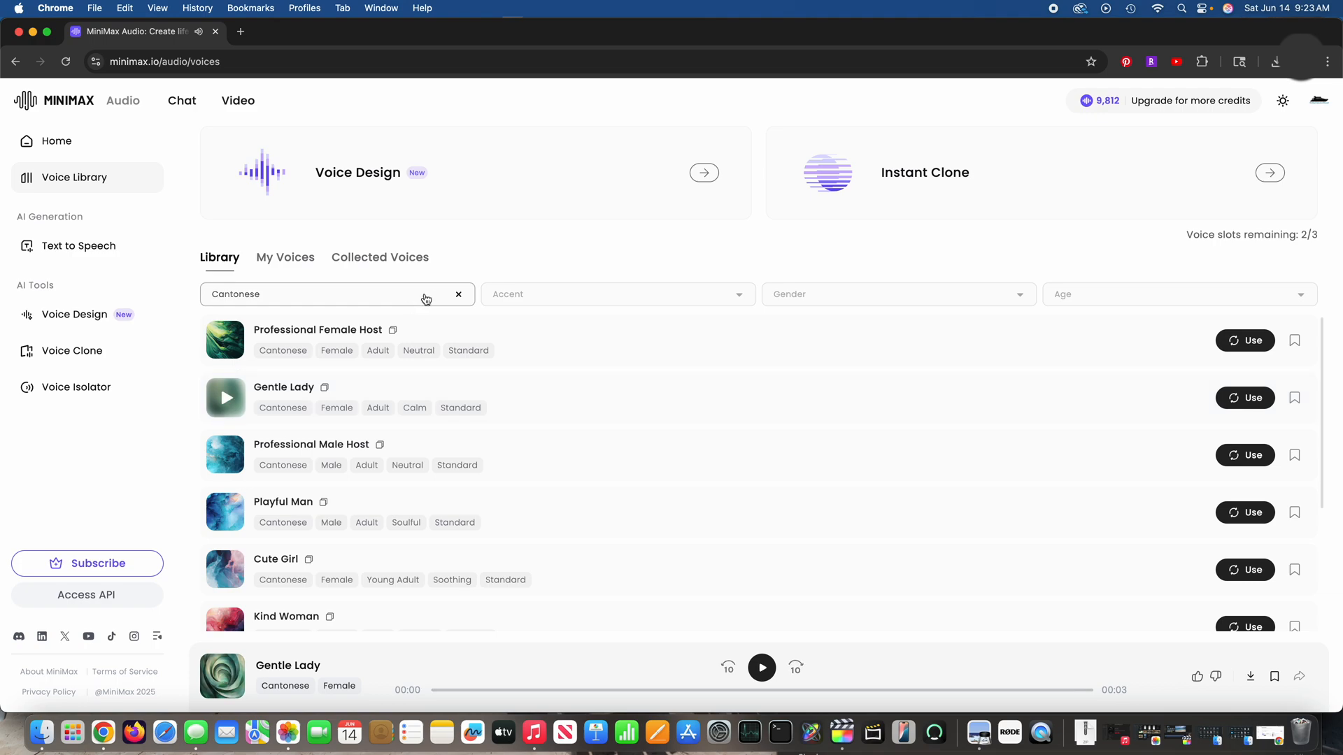
Step: Clear the Cantonese language filter and look through the languages available for library voices
{"action": "left_click", "coordinate": [459, 295]}
{"action": "left_click", "coordinate": [460, 299]}
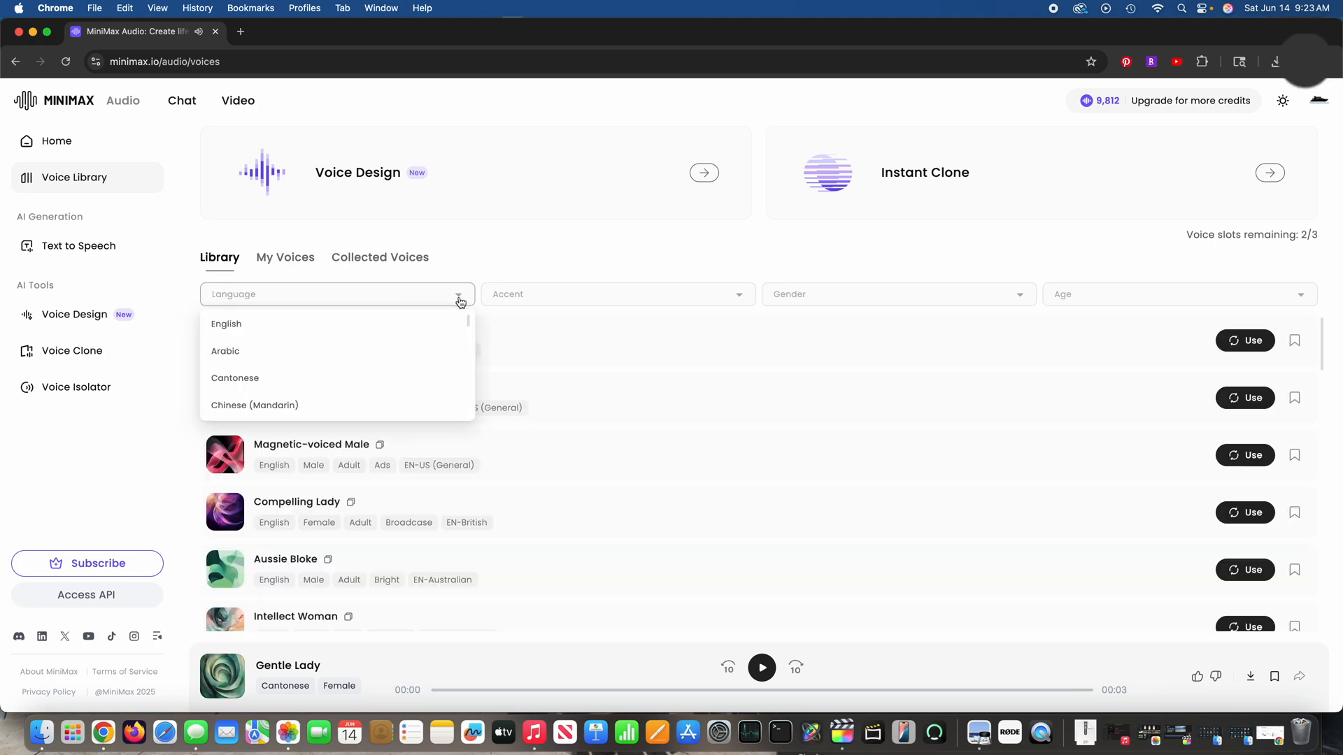
{"action": "scroll", "coordinate": [275, 355], "scroll_direction": "down", "scroll_amount": 2}
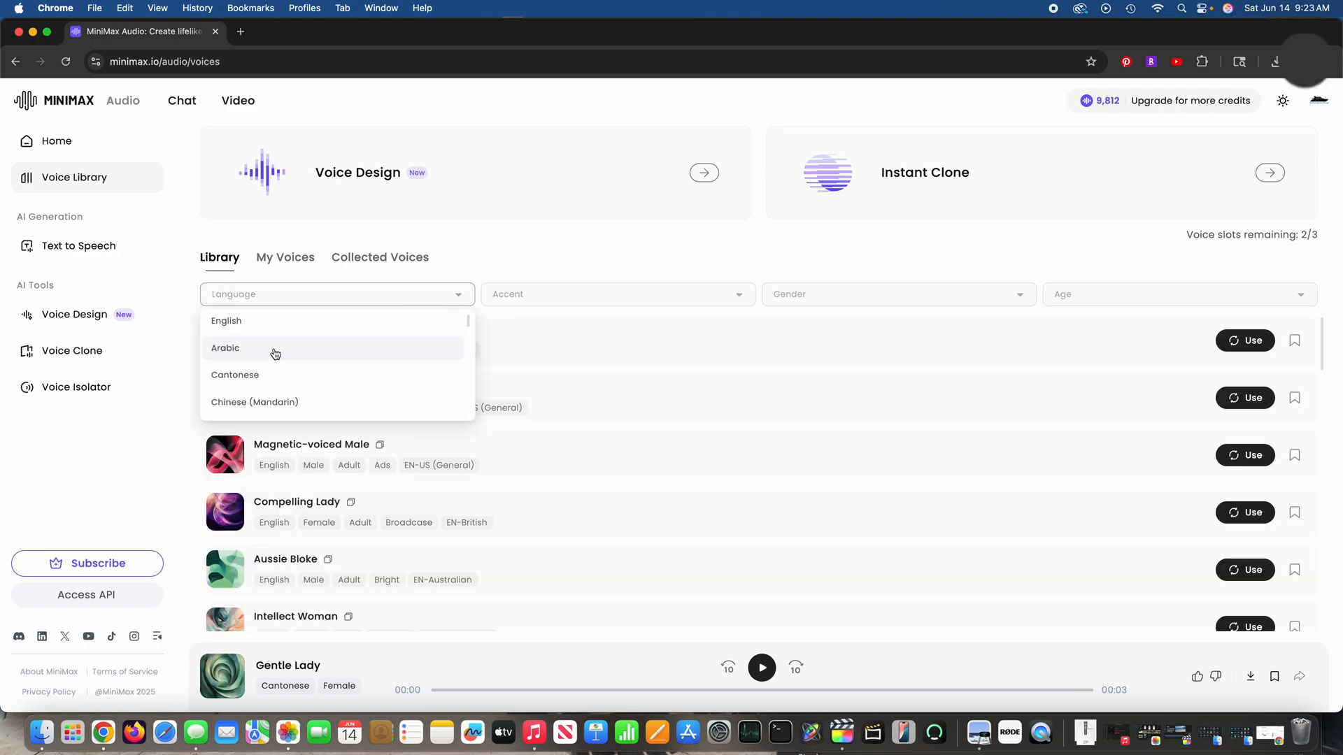
{"action": "scroll", "coordinate": [249, 381], "scroll_direction": "down", "scroll_amount": 4}
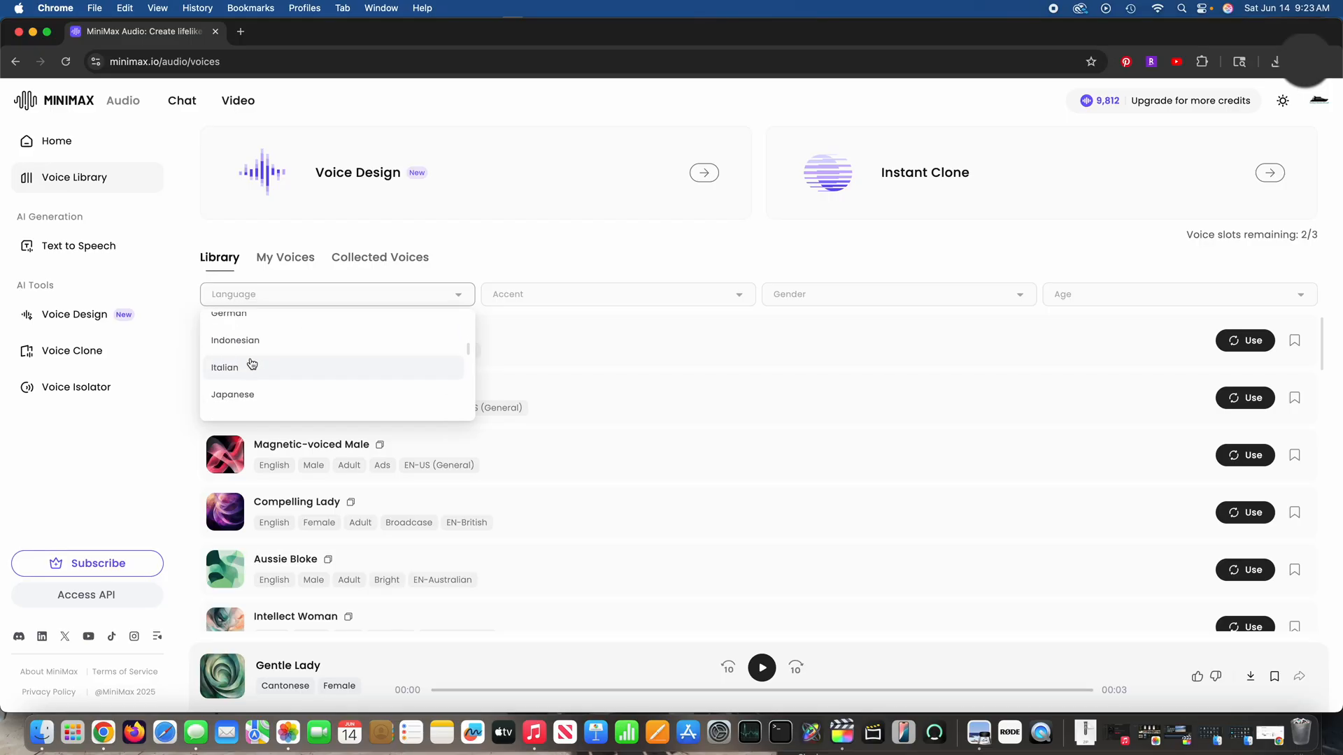
{"action": "scroll", "coordinate": [280, 388], "scroll_direction": "down", "scroll_amount": 5}
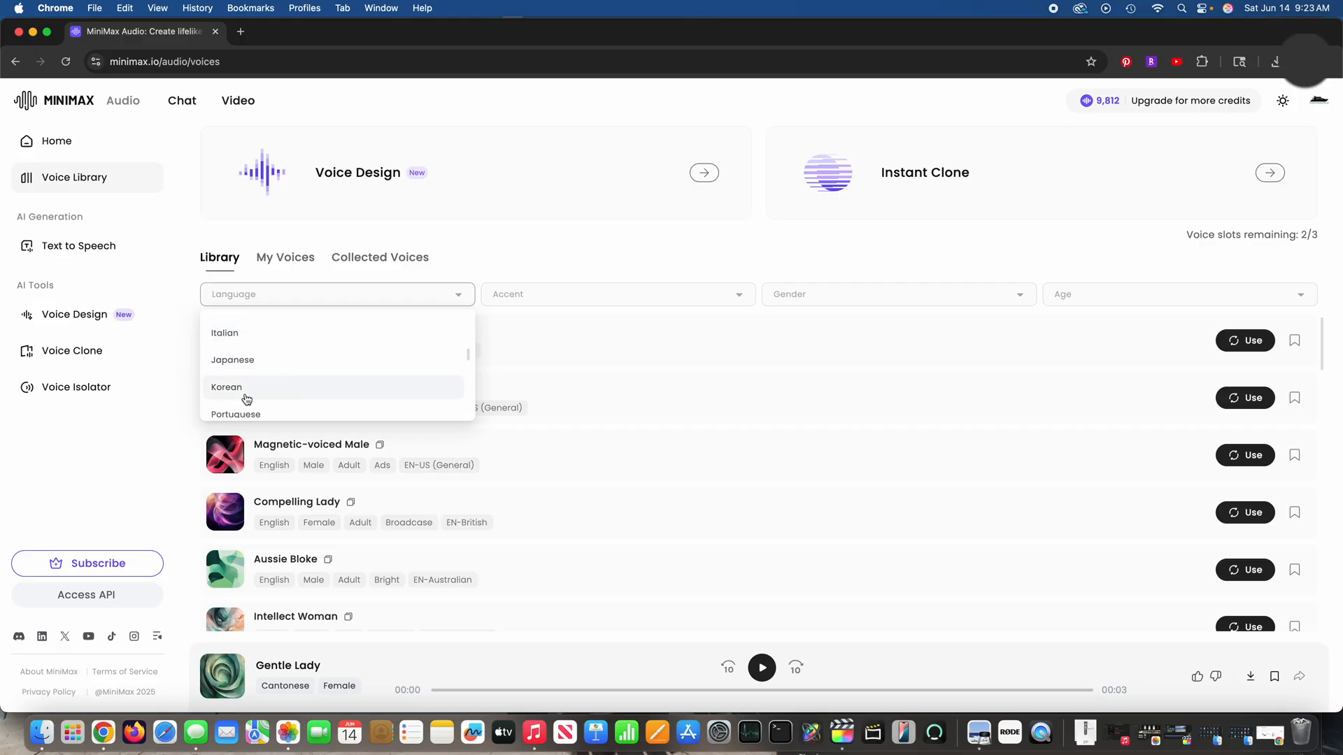
{"action": "scroll", "coordinate": [258, 359], "scroll_direction": "up", "scroll_amount": 5}
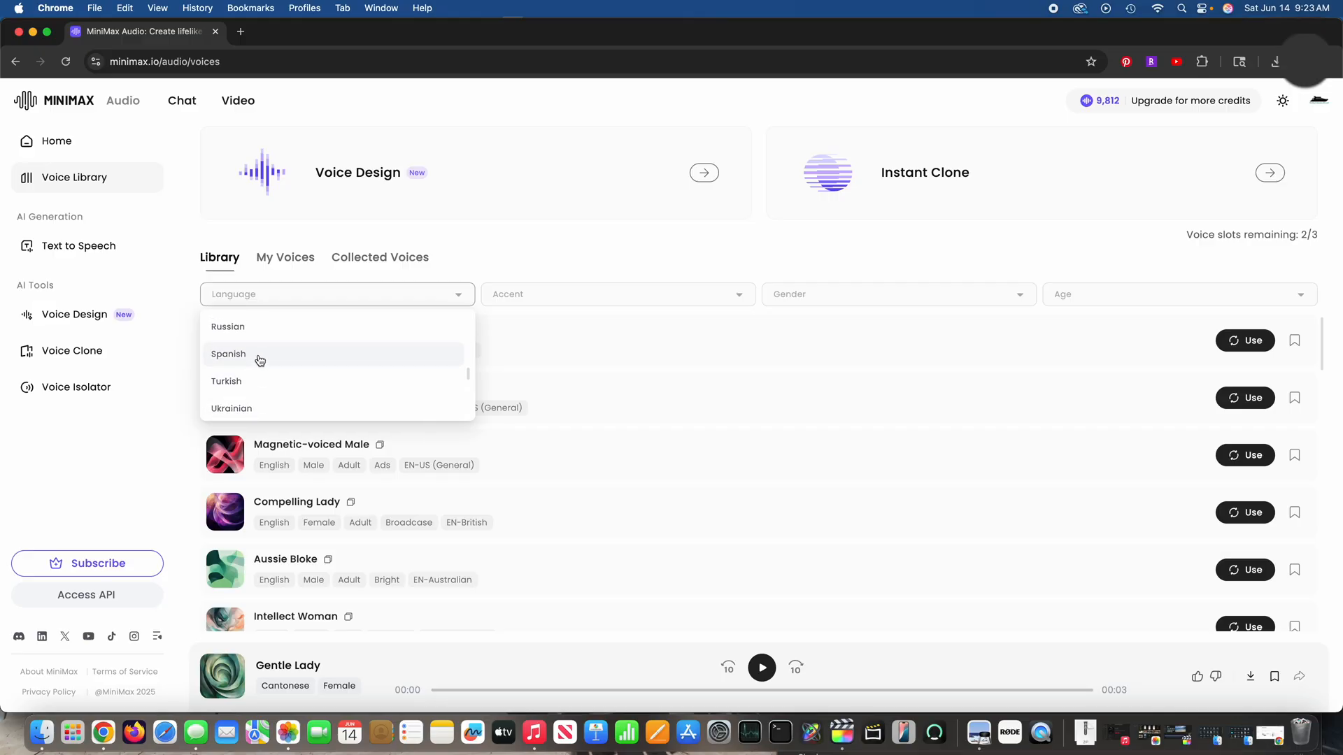
{"action": "scroll", "coordinate": [259, 361], "scroll_direction": "up", "scroll_amount": 4}
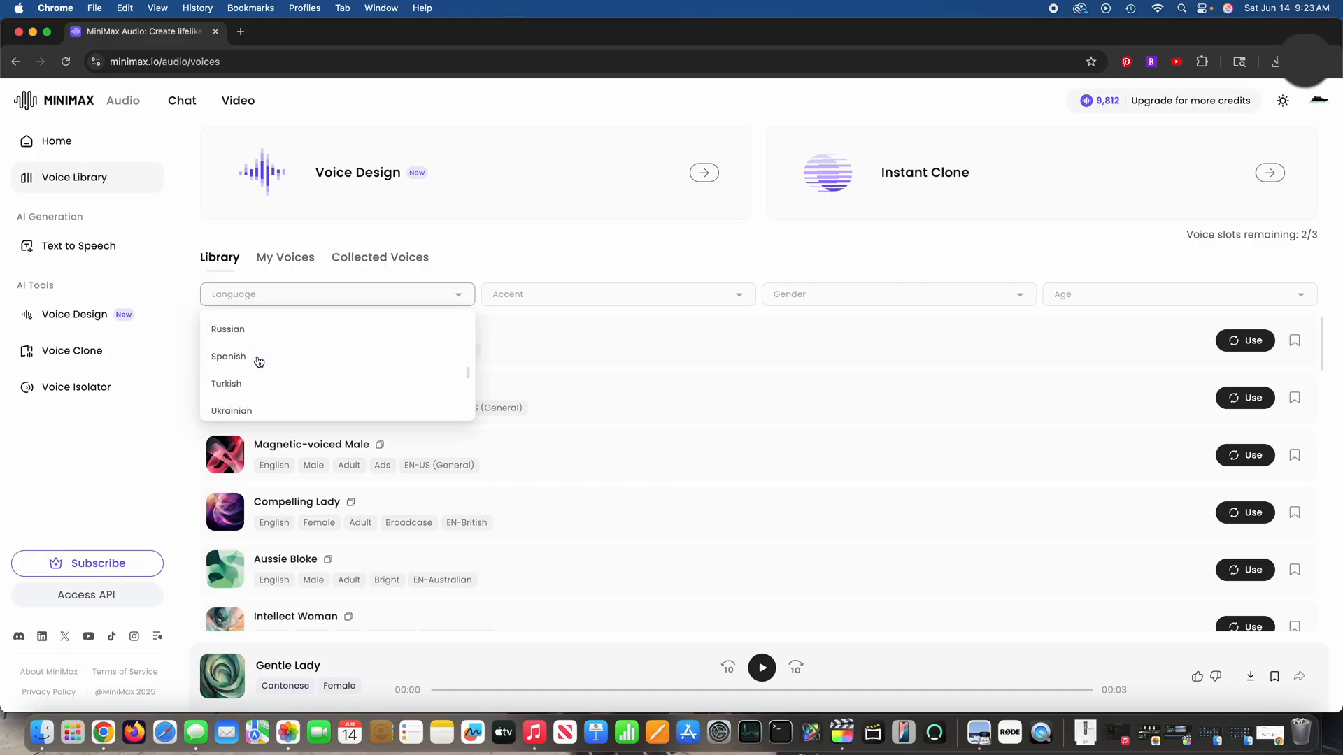
{"action": "scroll", "coordinate": [259, 361], "scroll_direction": "up", "scroll_amount": 4}
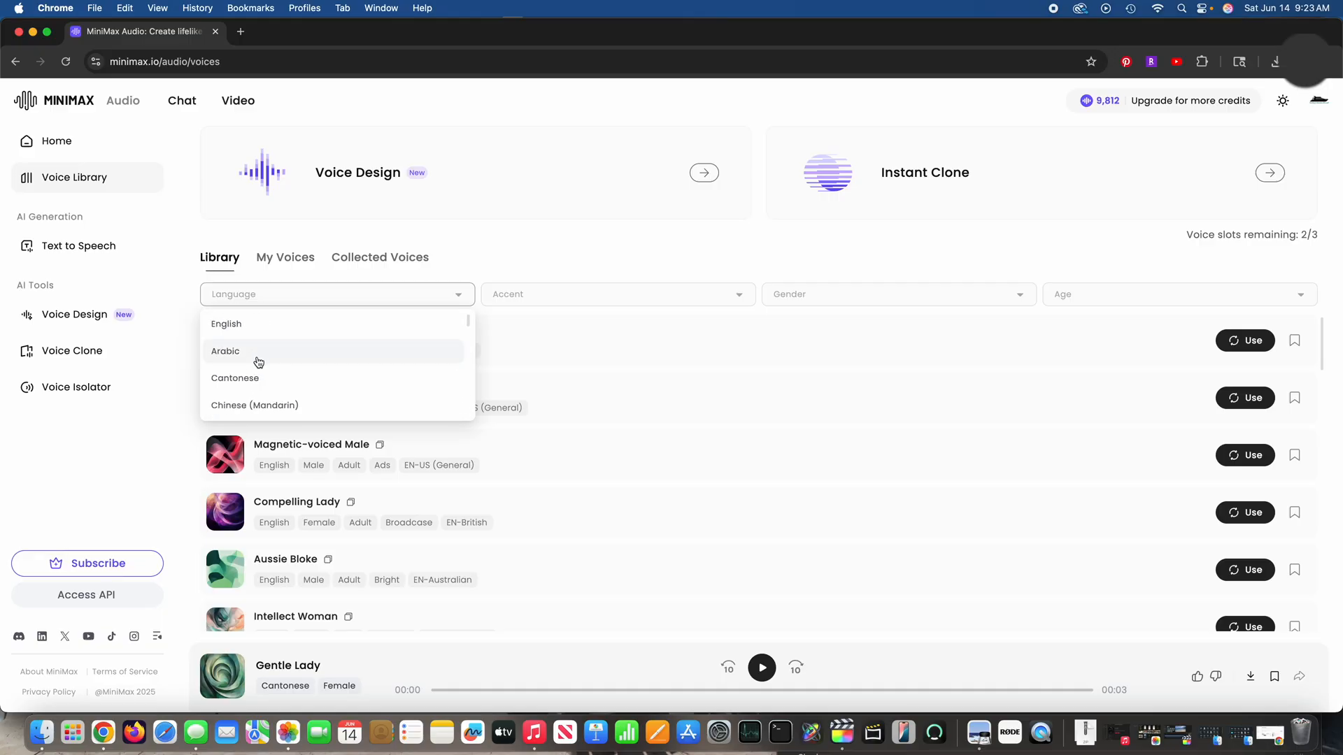
Step: Check the accent, gender and age filter options for library voices, and return to Text to Speech
{"action": "left_click", "coordinate": [643, 302]}
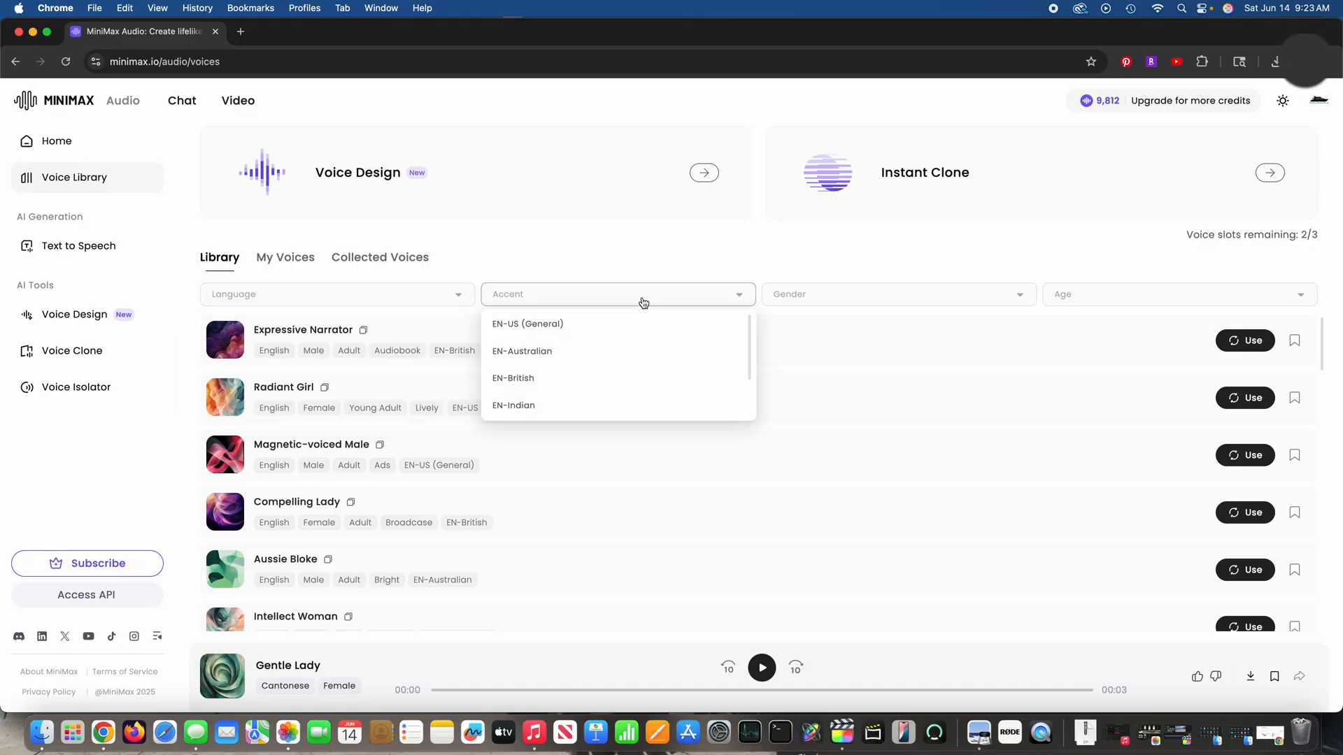
{"action": "left_click", "coordinate": [998, 304]}
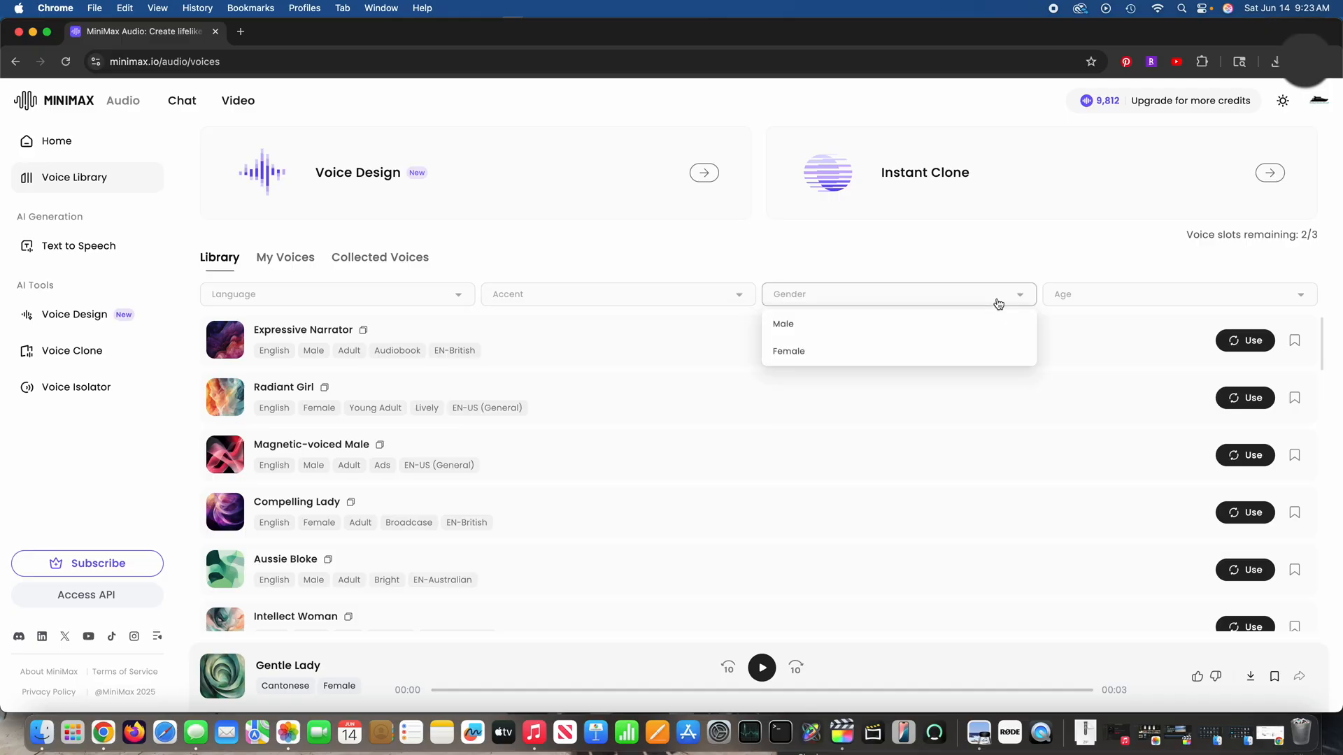
{"action": "left_click", "coordinate": [1200, 294]}
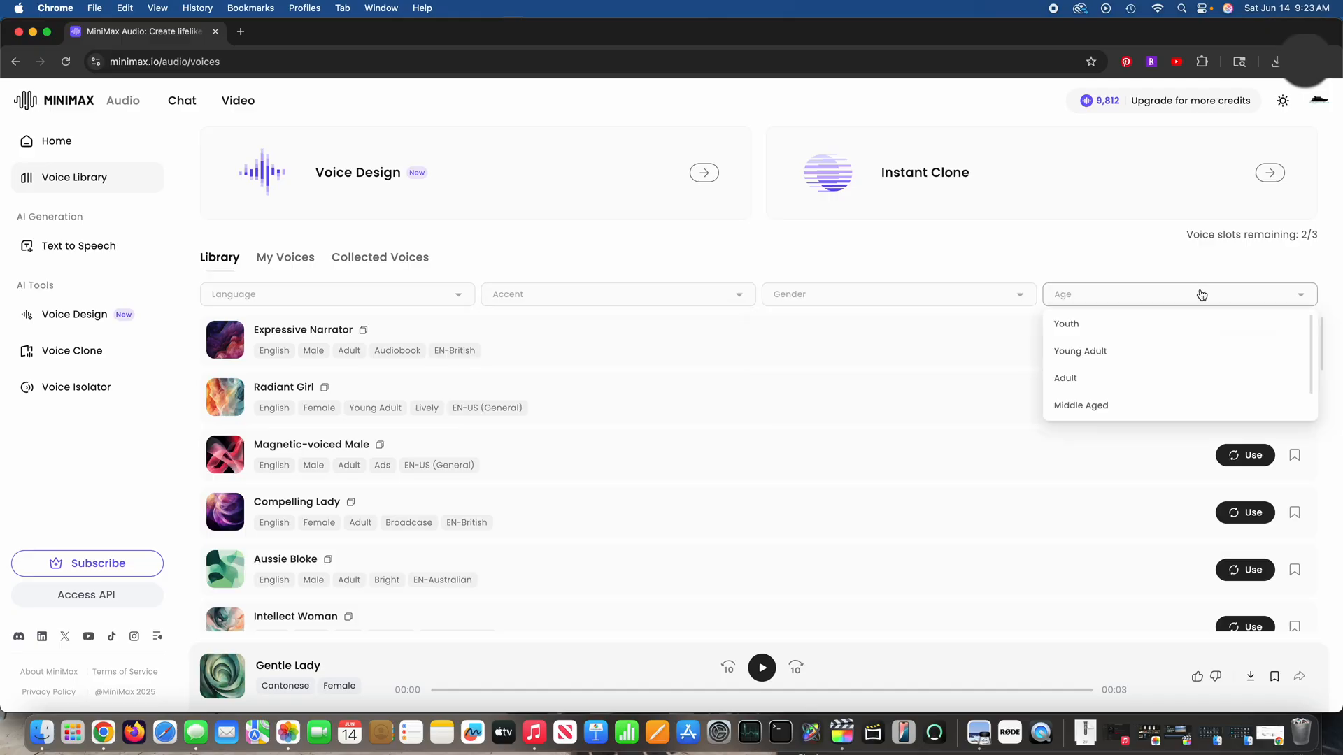
{"action": "left_click_drag", "start_coordinate": [1311, 334], "coordinate": [1278, 283]}
{"action": "left_click", "coordinate": [1268, 265]}
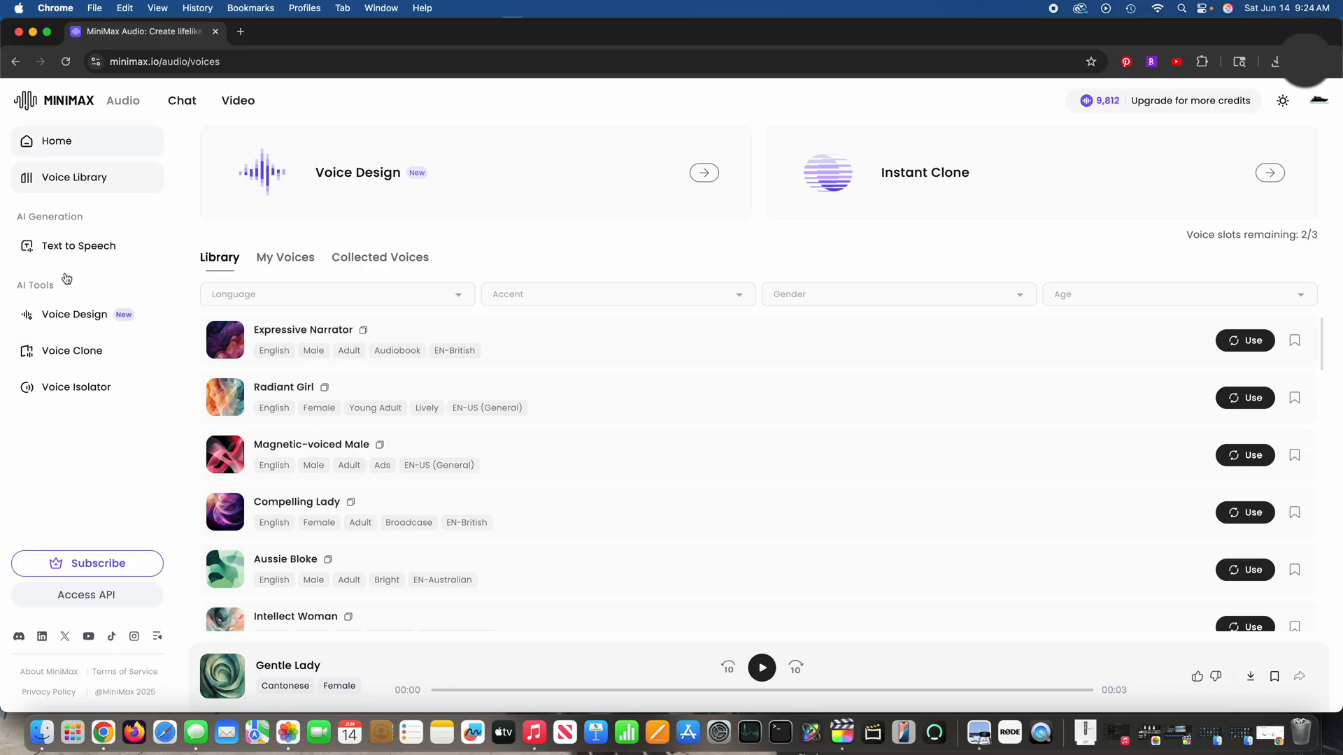
{"action": "left_click", "coordinate": [81, 251]}
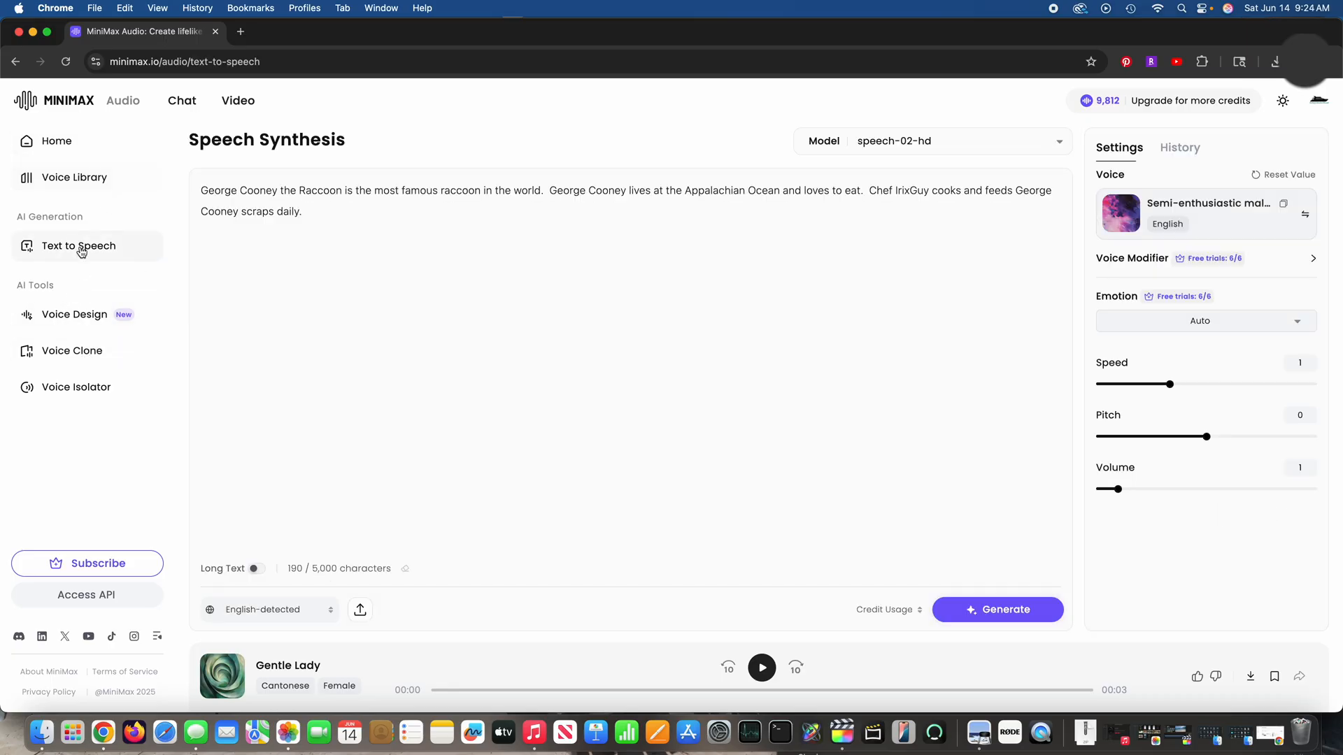